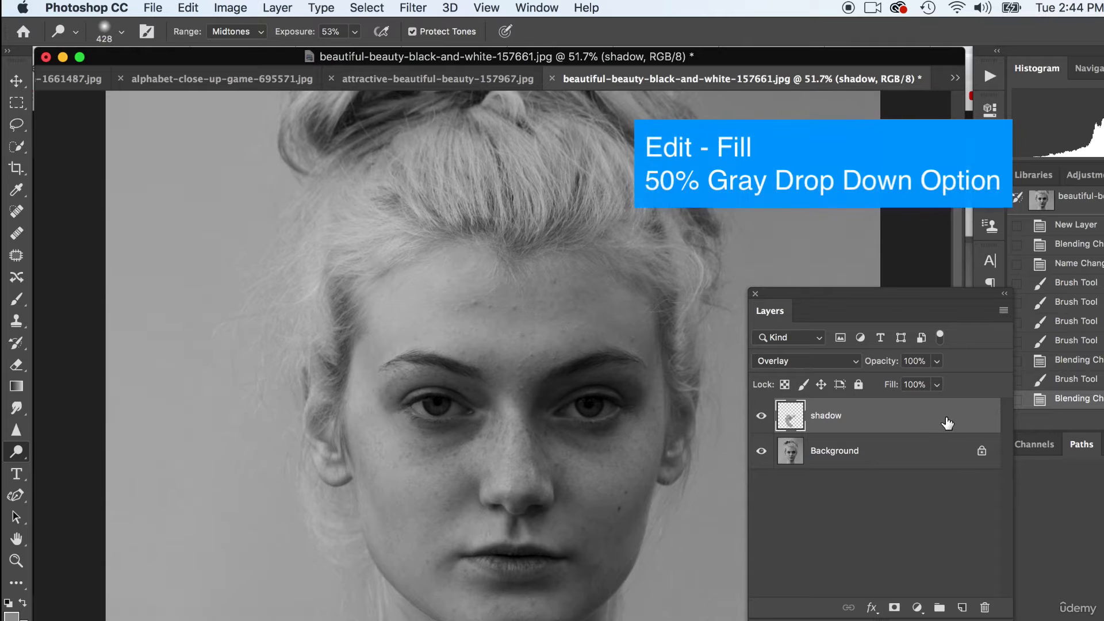
Delete the shadow layer and add a new empty layer above the background
left_click_drag(946, 417, 985, 608)
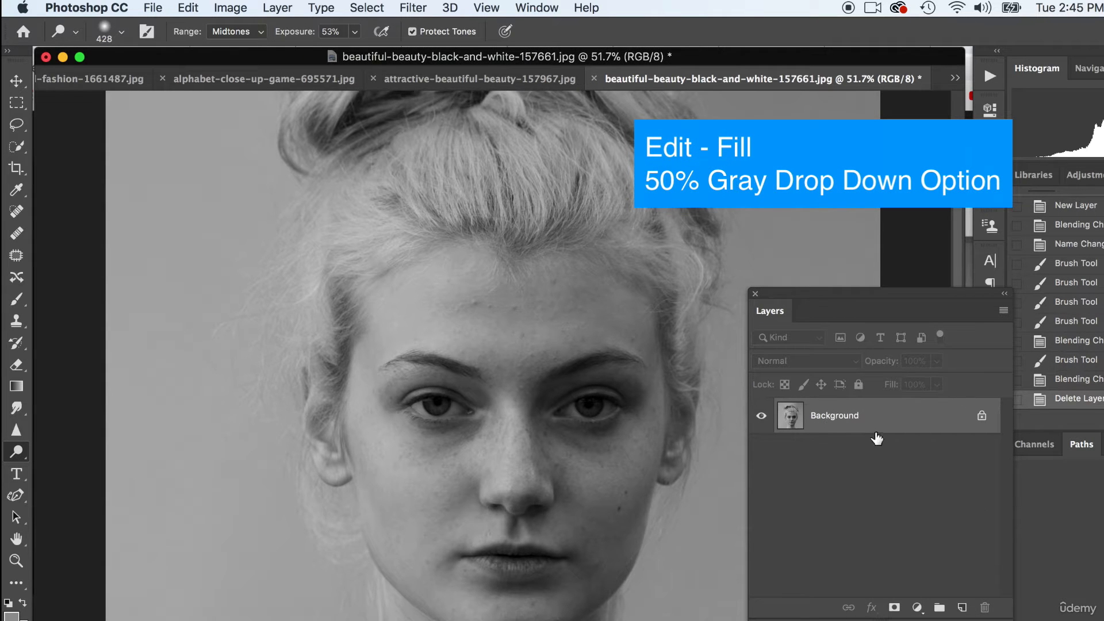
left_click(962, 609)
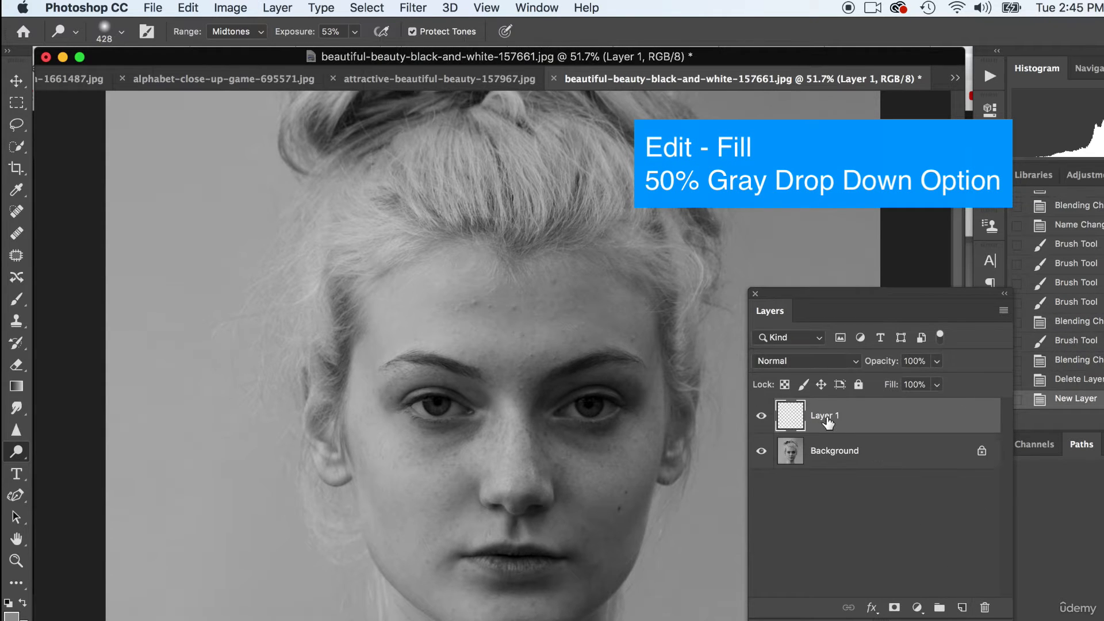
Fill the new layer with 50% Gray and set its blend mode to Overlay
left_click(185, 7)
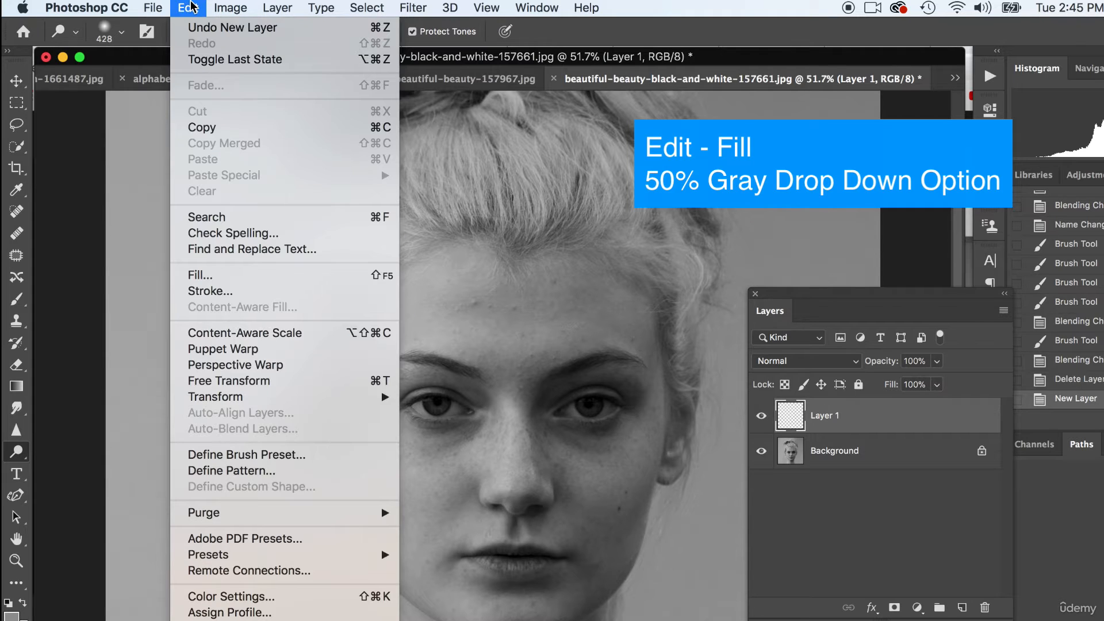
left_click(233, 276)
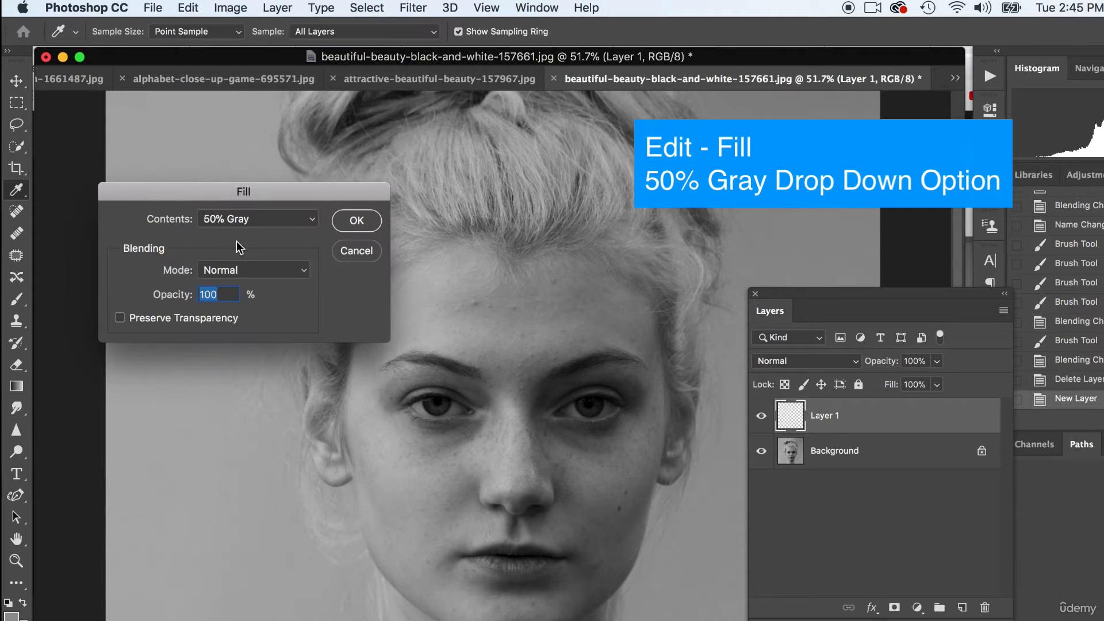
left_click(252, 223)
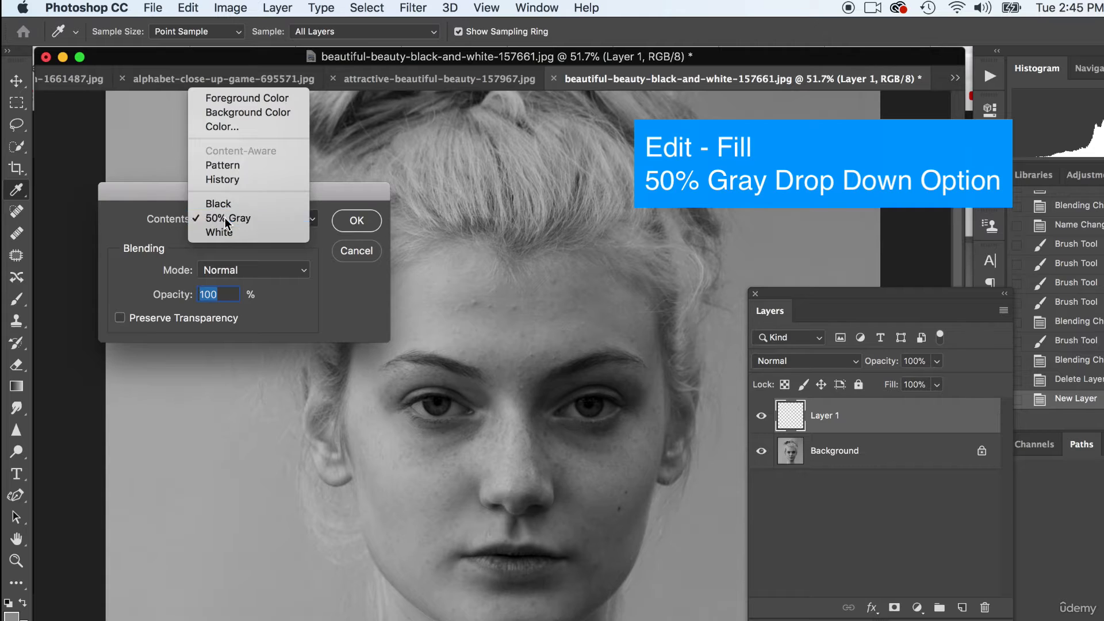
left_click(238, 219)
left_click(357, 222)
key("o")
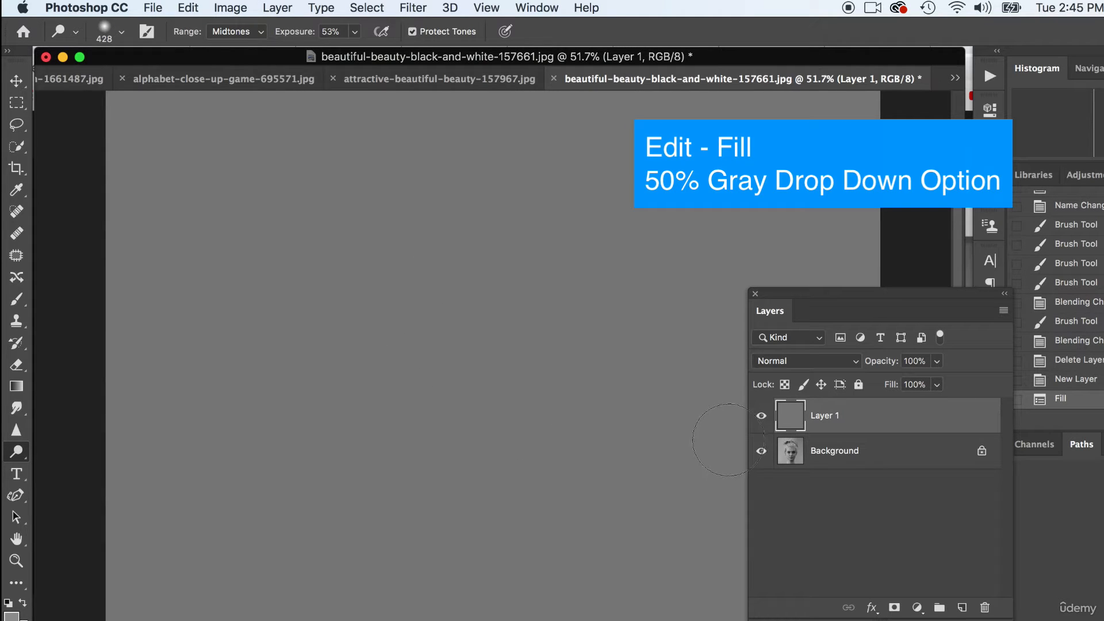
left_click(785, 361)
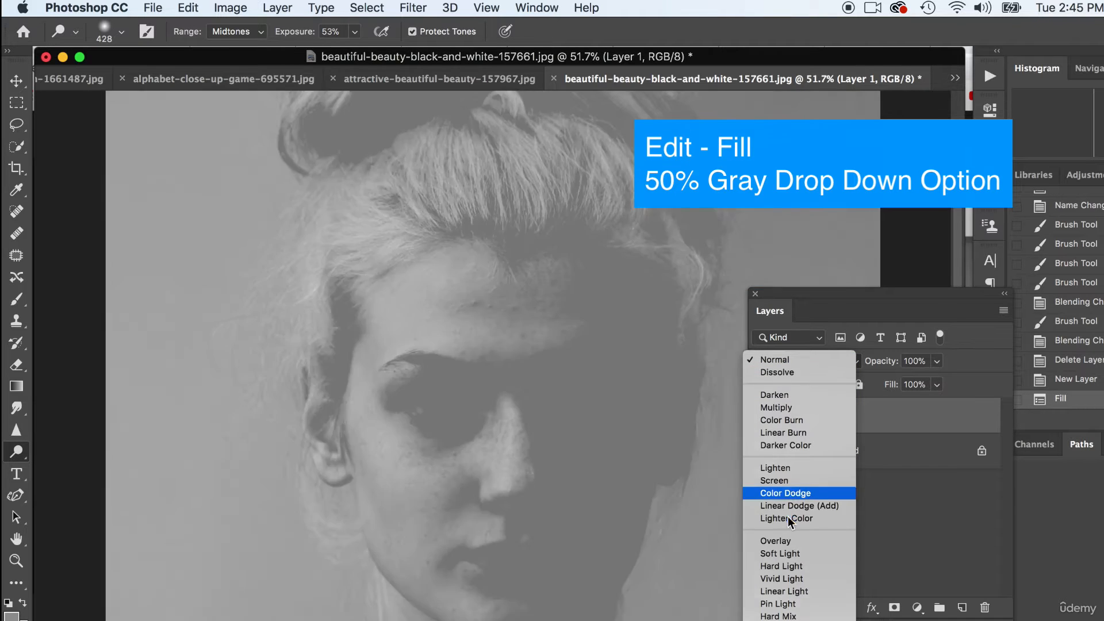
left_click(785, 543)
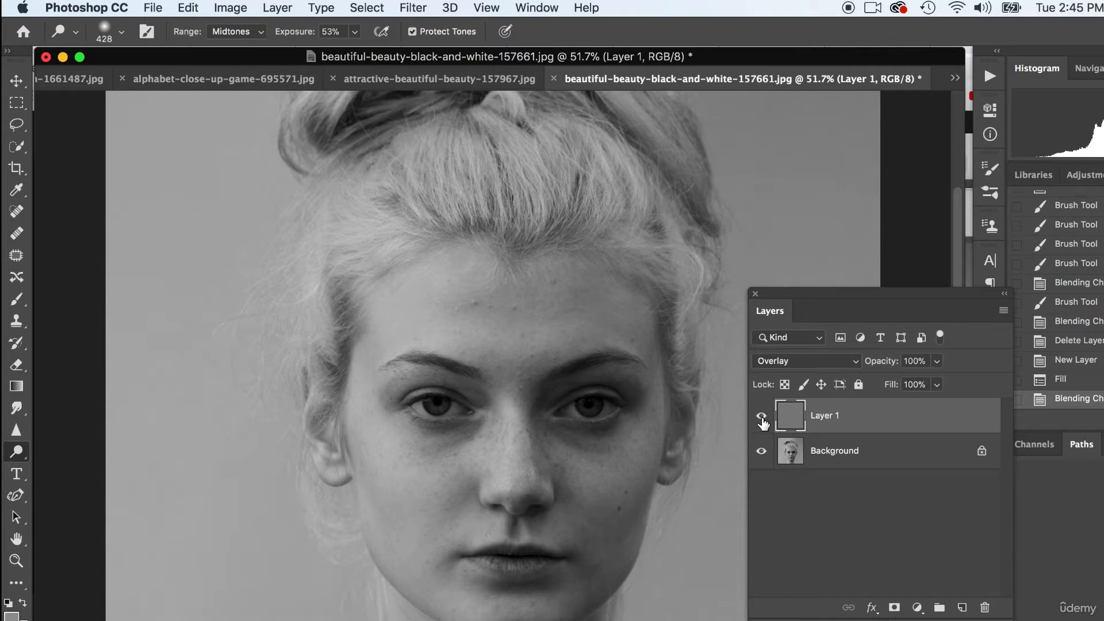
Switch to the Burn tool and set its soft brush size to 428 px
left_click(16, 452)
left_click(86, 463)
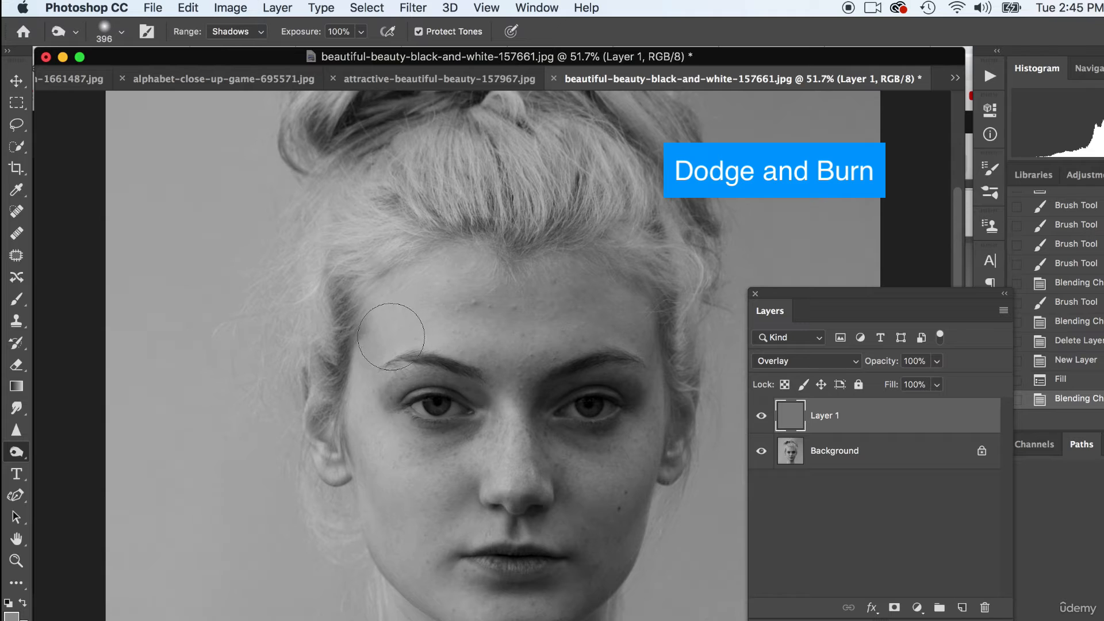
left_click(121, 34)
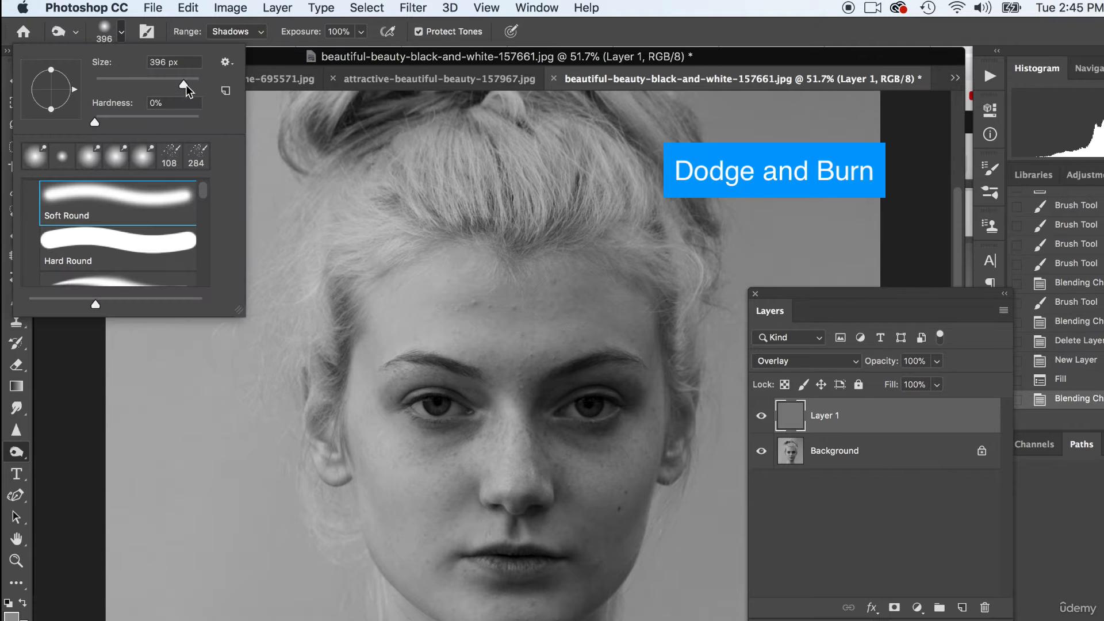
left_click_drag(184, 85, 186, 86)
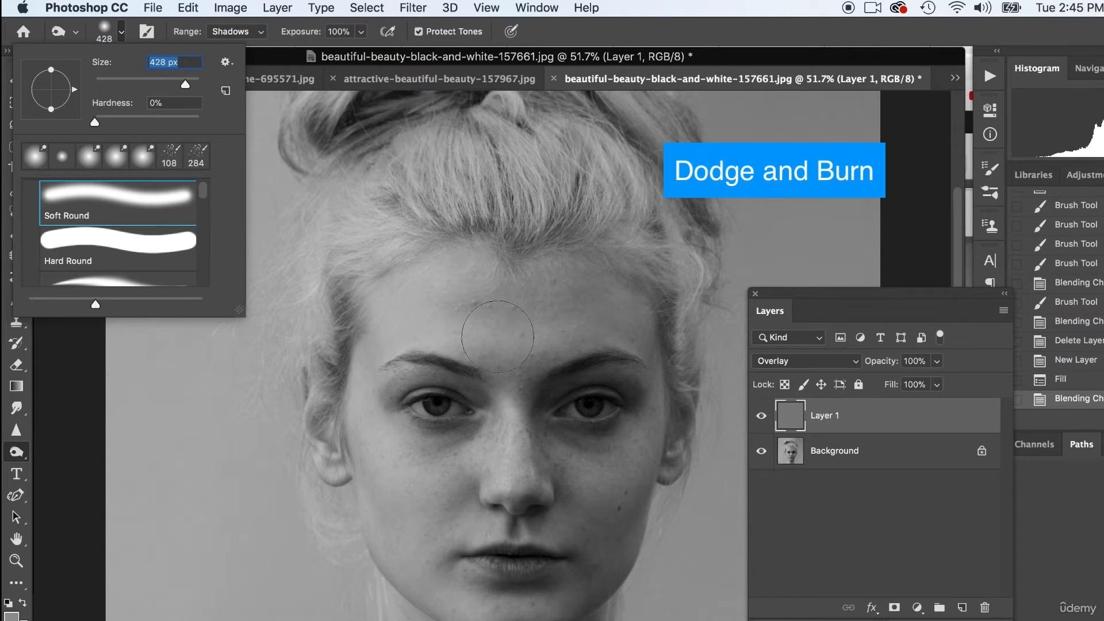
Burn the shaded side of the face beside the nose, around the eye and eyebrow, and down toward the mouth
mouse_move(512, 462)
left_mouse_down()
mouse_move(517, 408)
mouse_move(551, 377)
left_mouse_up()
key("super+z")
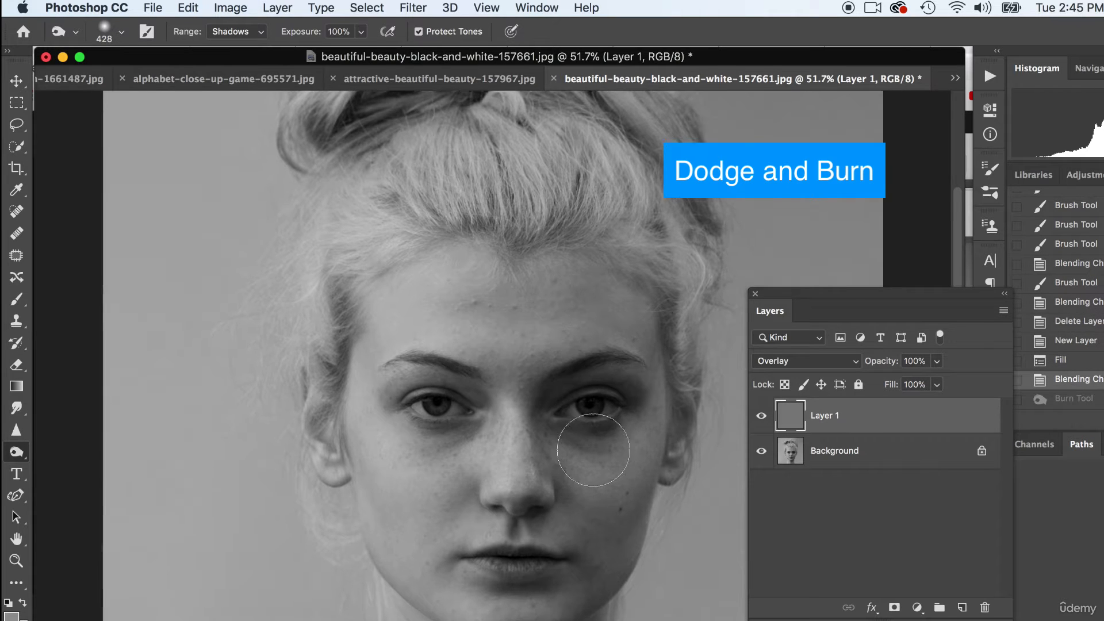
scroll(580, 449, "up", 2)
scroll(582, 449, "up", 1)
scroll(546, 443, "down", 3)
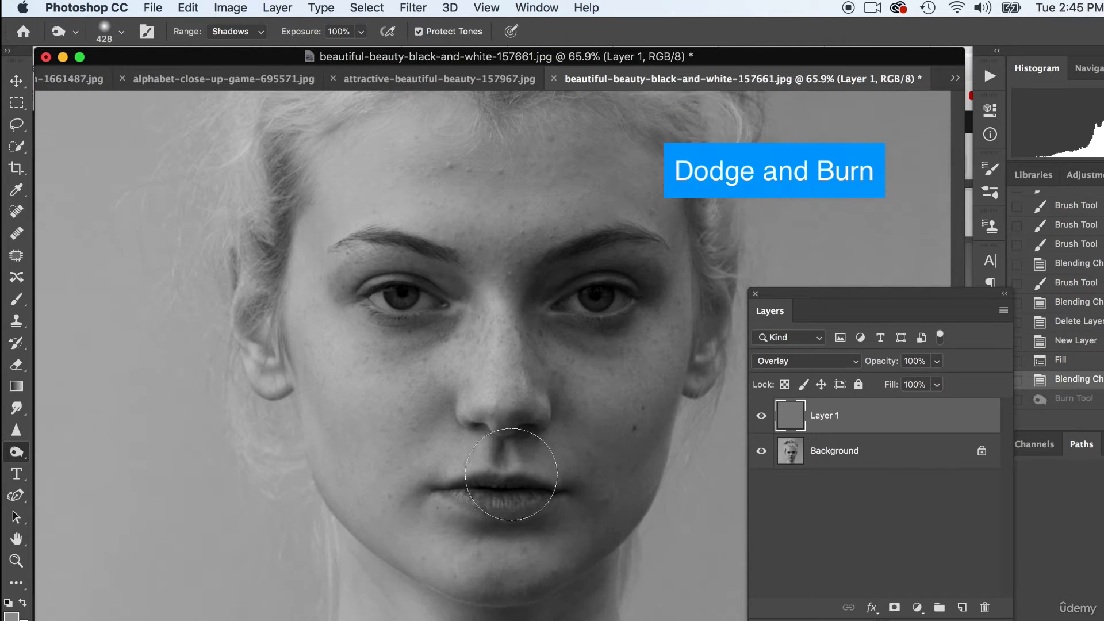
left_click_drag(525, 326, 537, 276)
left_click_drag(611, 247, 656, 259)
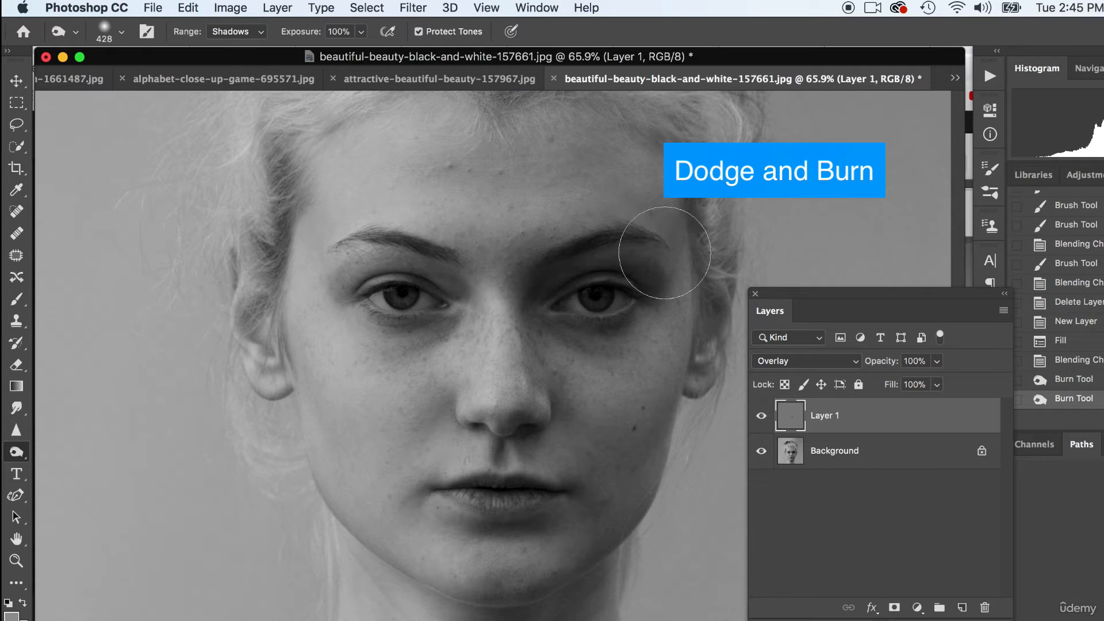
left_click(559, 337)
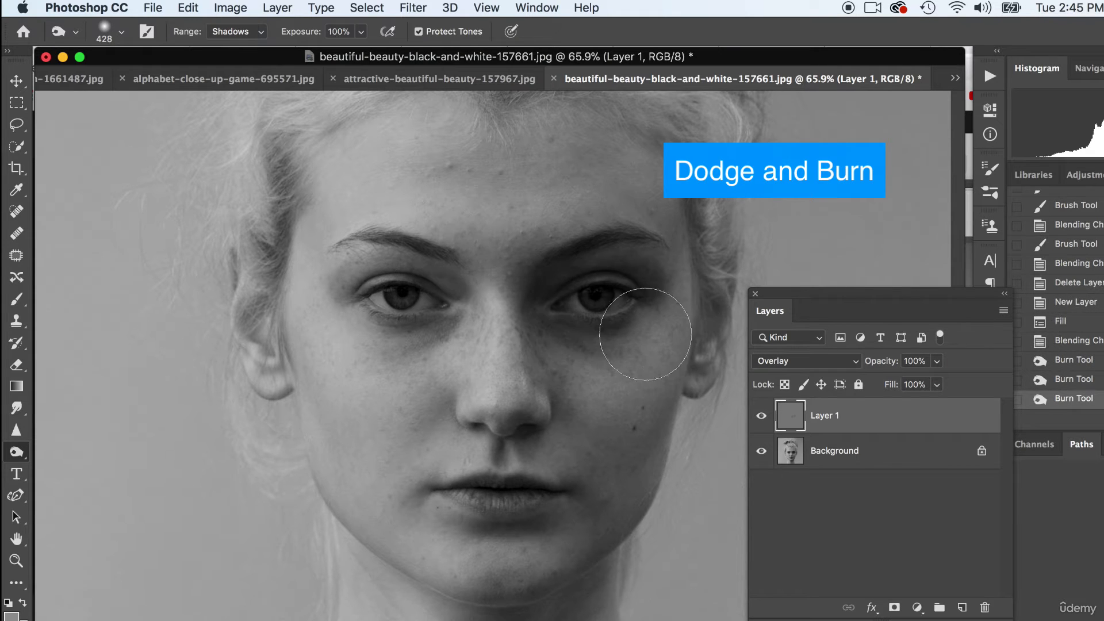
left_click_drag(538, 399, 569, 443)
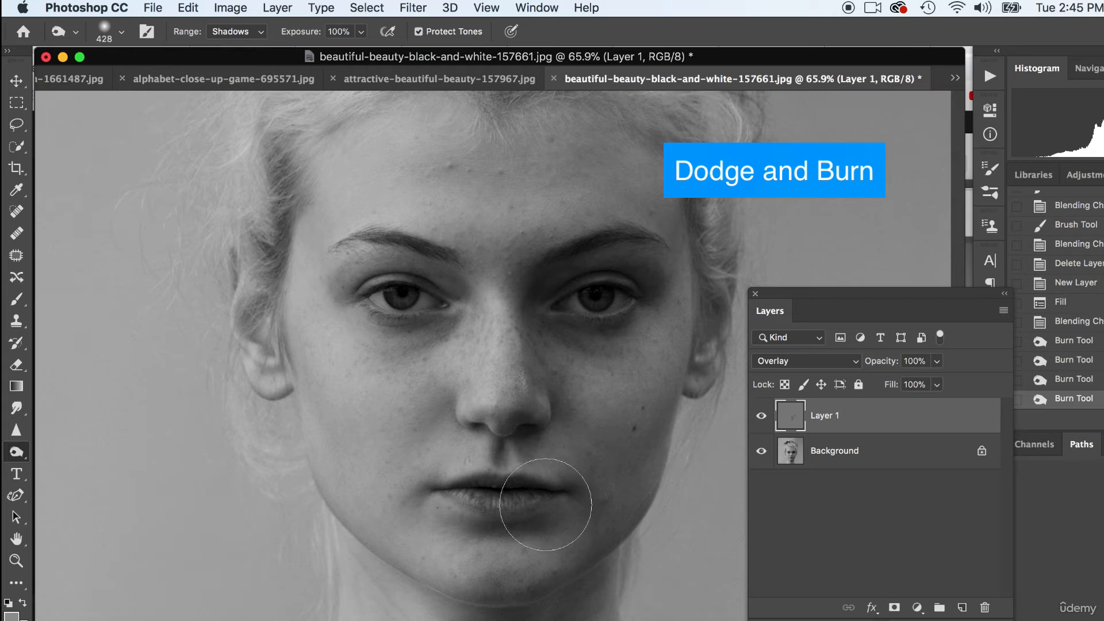
Burn the lips, the shaded eyelid and both eyebrows using a 65 px brush at 30% exposure
left_click(122, 32)
left_click(362, 32)
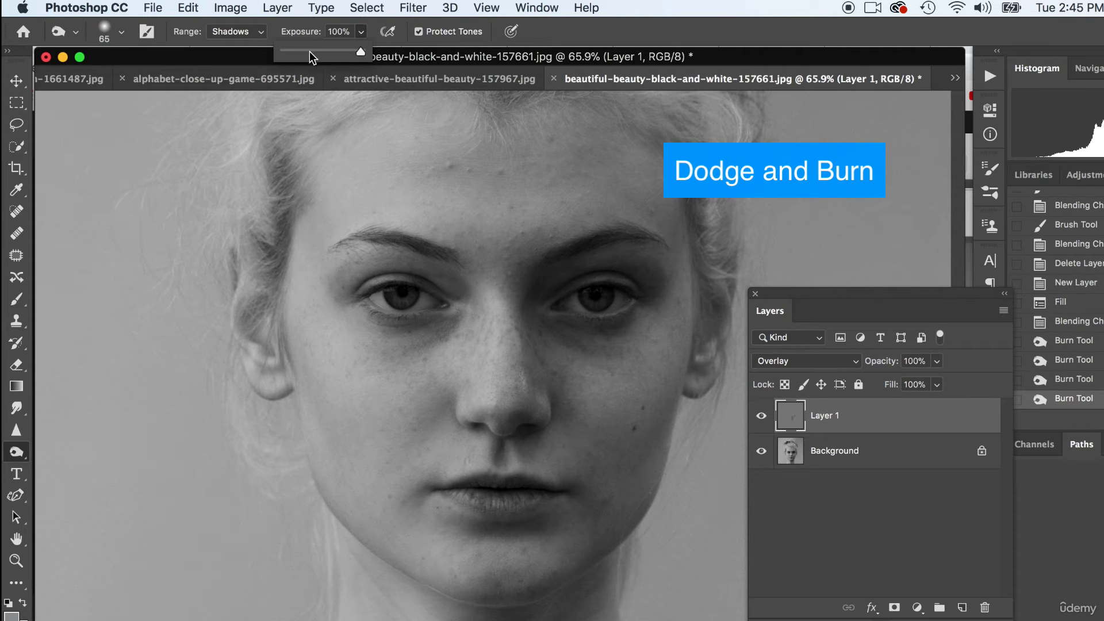
mouse_move(508, 485)
left_mouse_down()
mouse_move(547, 481)
mouse_move(499, 504)
mouse_move(527, 502)
mouse_move(512, 505)
mouse_move(529, 496)
mouse_move(506, 486)
left_mouse_up()
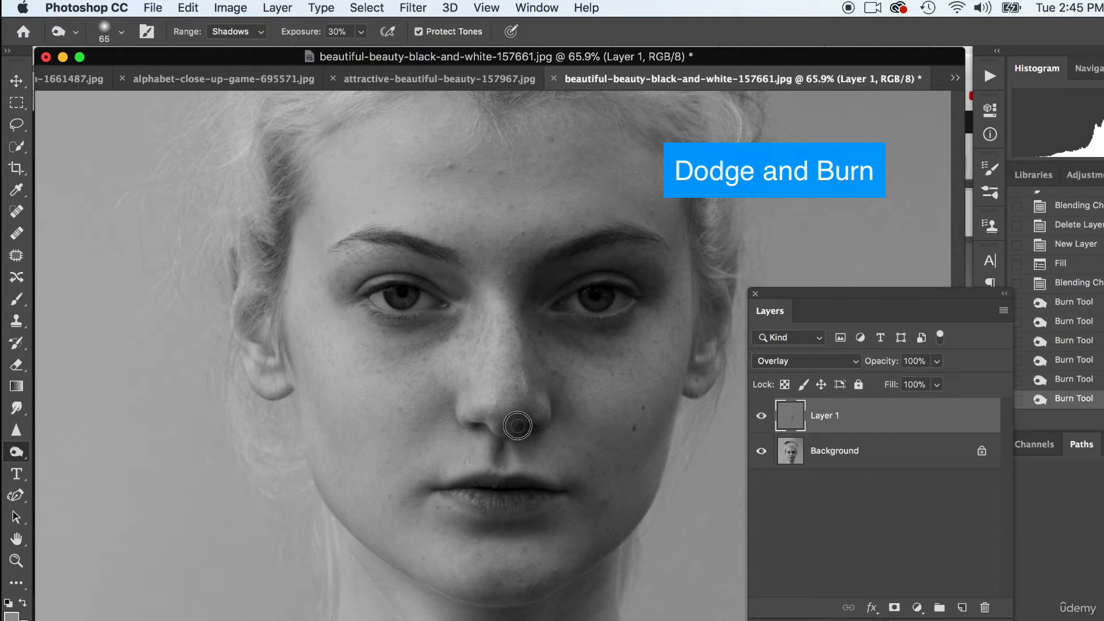
left_click_drag(515, 420, 550, 417)
key("super+z")
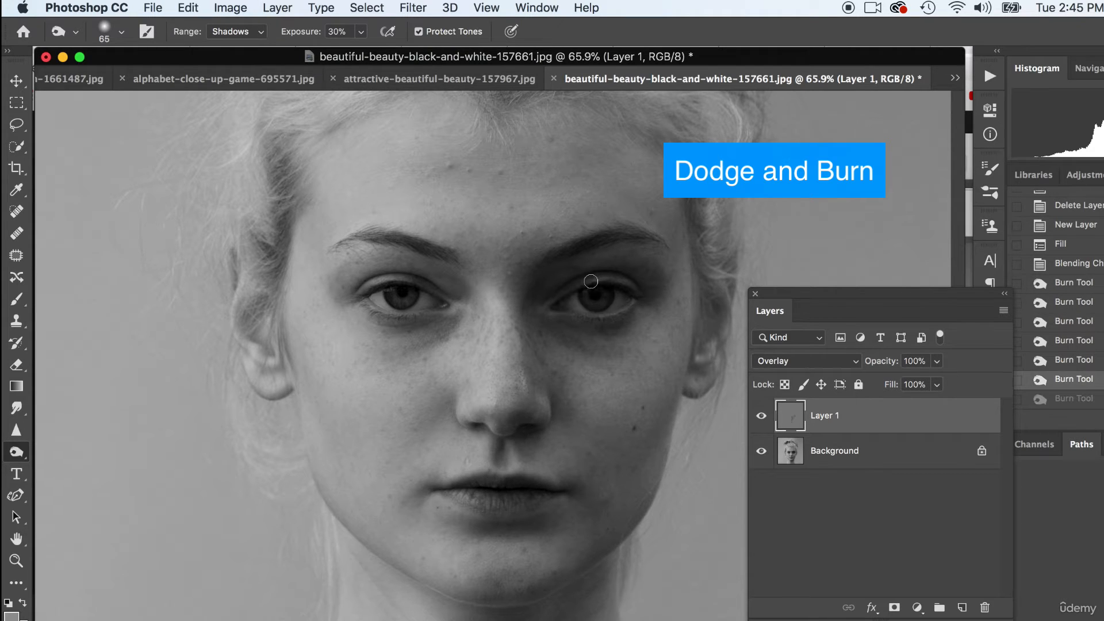
mouse_move(591, 282)
left_mouse_down()
mouse_move(630, 287)
mouse_move(539, 268)
mouse_move(584, 247)
left_mouse_up()
left_click_drag(419, 240, 339, 228)
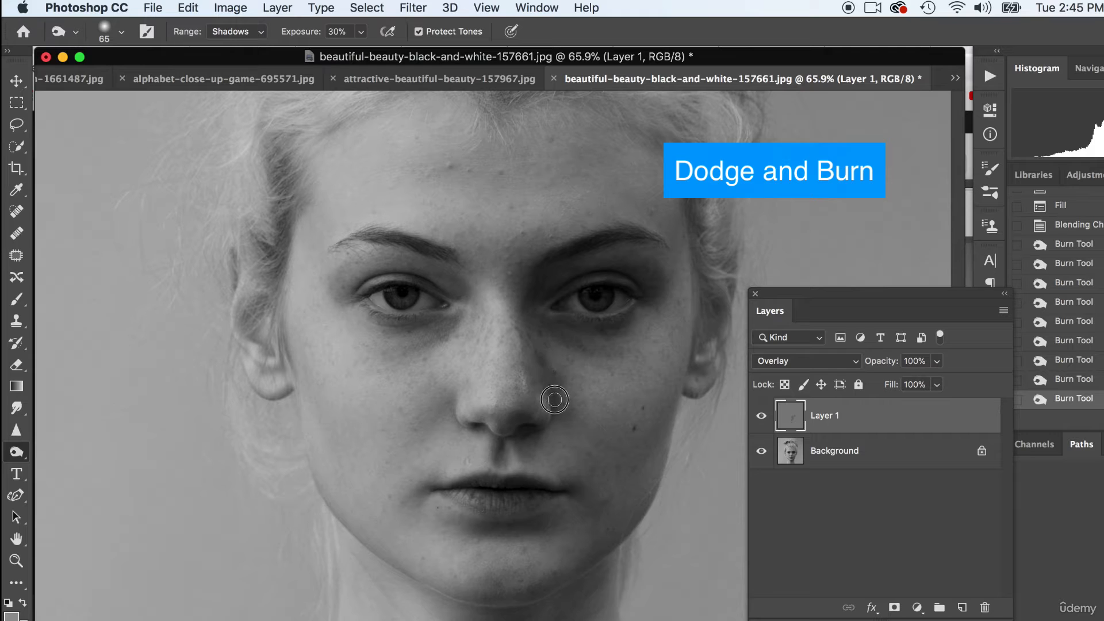
Enlarge the burn brush to 130 px and darken the shaded side of the nose
left_click_drag(553, 399, 532, 363)
key("super+z")
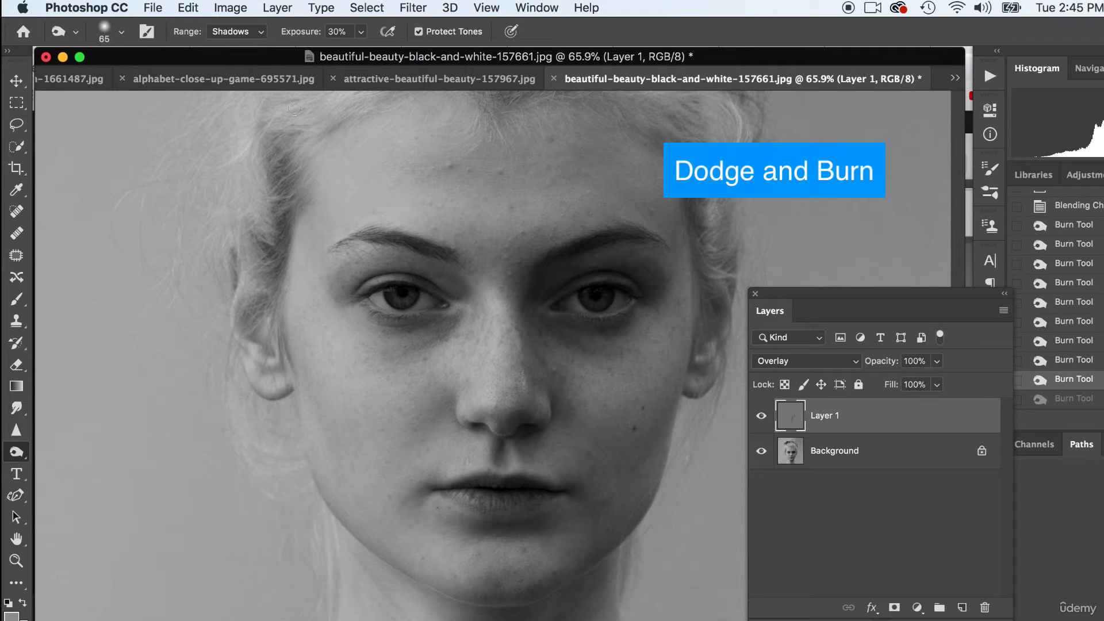
left_click(122, 33)
left_click_drag(525, 359, 545, 386)
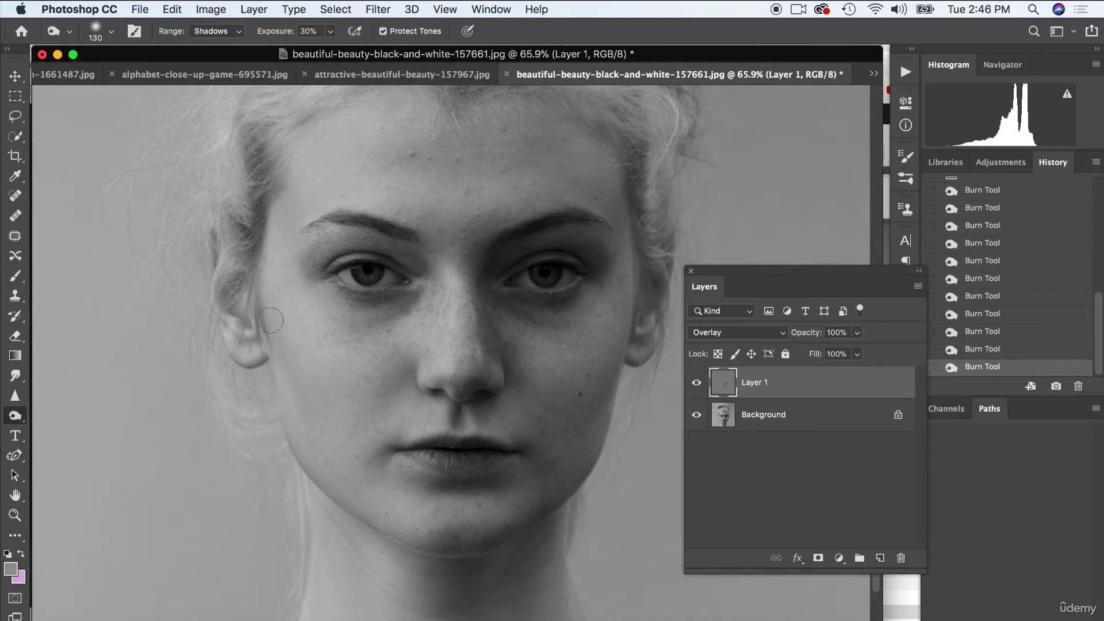
Set the burn brush to 175 px and darken the lit eye socket, below the lips, under the jaw and around the shaded ear
left_click(104, 32)
left_click_drag(147, 84, 157, 83)
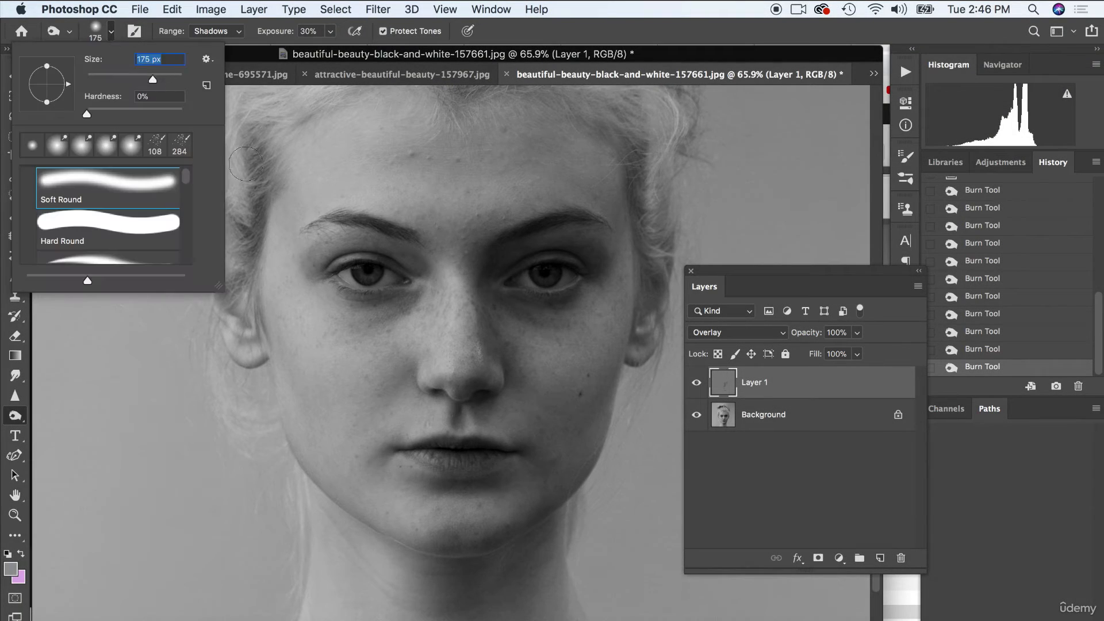
mouse_move(385, 235)
left_mouse_down()
mouse_move(398, 235)
mouse_move(319, 215)
mouse_move(412, 243)
mouse_move(338, 235)
left_mouse_up()
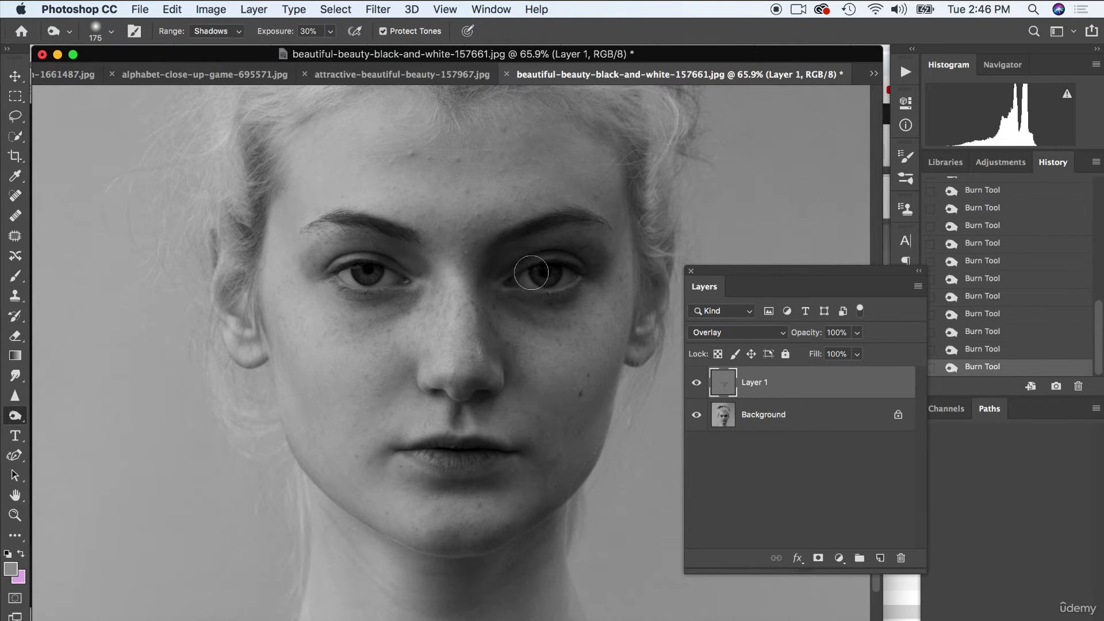
mouse_move(464, 490)
left_mouse_down()
mouse_move(475, 464)
mouse_move(444, 476)
mouse_move(541, 460)
left_mouse_up()
mouse_move(442, 581)
left_mouse_down()
mouse_move(557, 532)
mouse_move(445, 603)
mouse_move(543, 555)
mouse_move(566, 528)
mouse_move(528, 571)
mouse_move(436, 592)
mouse_move(556, 524)
left_mouse_up()
mouse_move(649, 298)
left_mouse_down()
mouse_move(635, 313)
mouse_move(665, 308)
mouse_move(649, 278)
left_mouse_up()
Burn the dark hair at the temples, forehead hairline and bun, raising the exposure to 93%
scroll(459, 278, "up", 5)
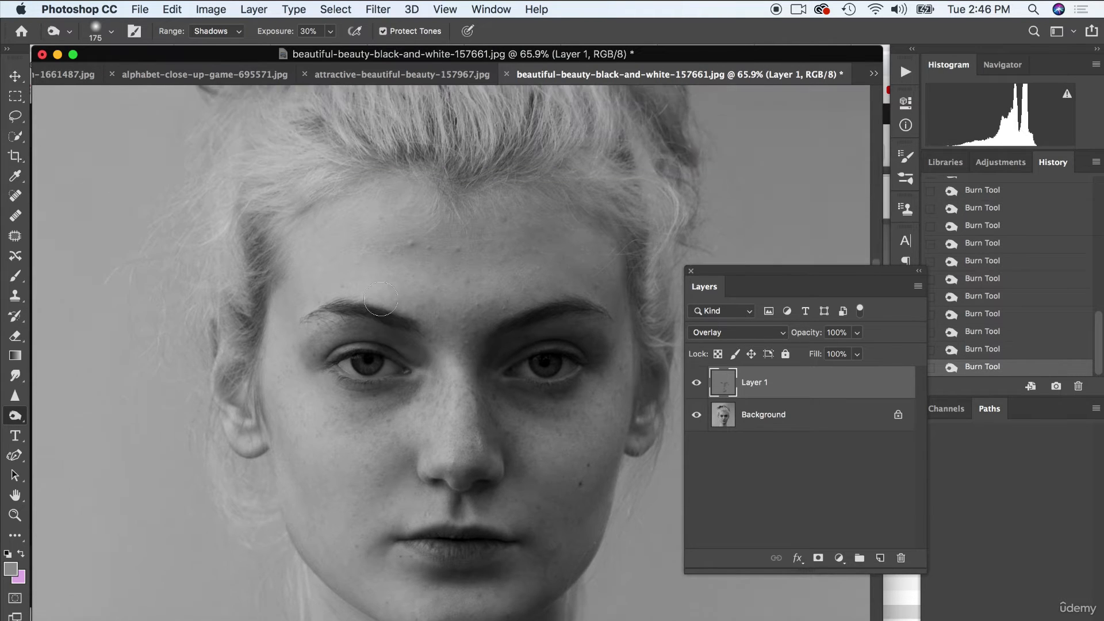
mouse_move(248, 402)
left_mouse_down()
mouse_move(257, 353)
mouse_move(251, 384)
left_mouse_up()
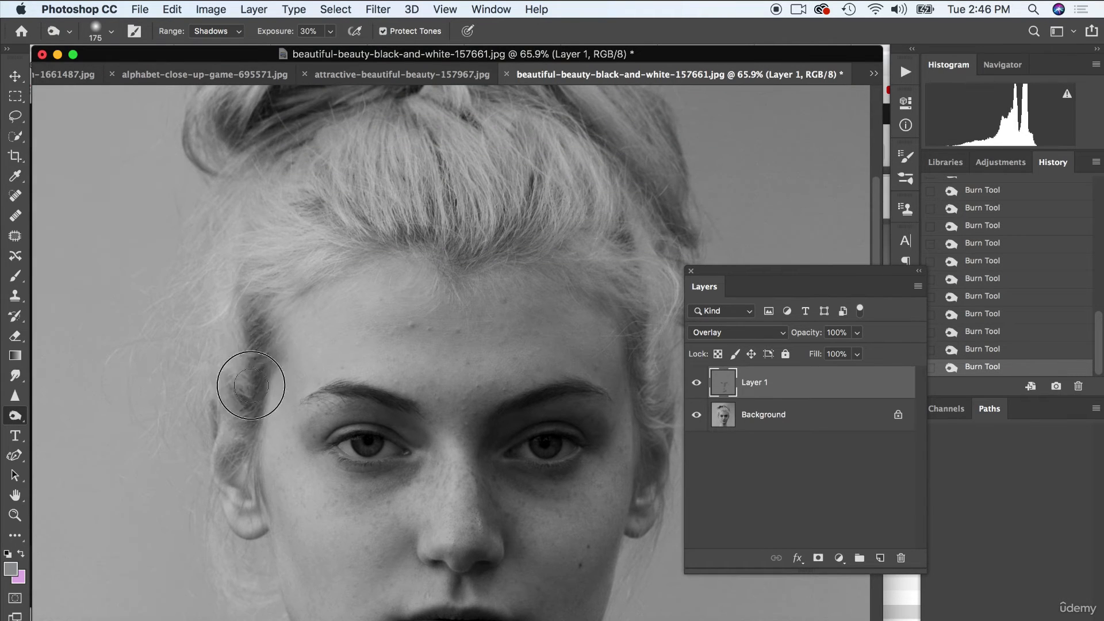
left_click(331, 31)
left_click_drag(328, 50, 376, 52)
mouse_move(234, 387)
left_mouse_down()
mouse_move(261, 358)
mouse_move(261, 315)
mouse_move(253, 362)
left_mouse_up()
mouse_move(471, 252)
left_mouse_down()
mouse_move(510, 216)
mouse_move(538, 230)
left_mouse_up()
scroll(552, 242, "up", 2)
mouse_move(292, 148)
left_mouse_down()
mouse_move(295, 121)
mouse_move(250, 174)
left_mouse_up()
scroll(559, 254, "down", 2)
mouse_move(634, 232)
left_mouse_down()
mouse_move(643, 277)
mouse_move(634, 176)
left_mouse_up()
mouse_move(647, 375)
left_mouse_down()
mouse_move(634, 458)
mouse_move(618, 346)
left_mouse_up()
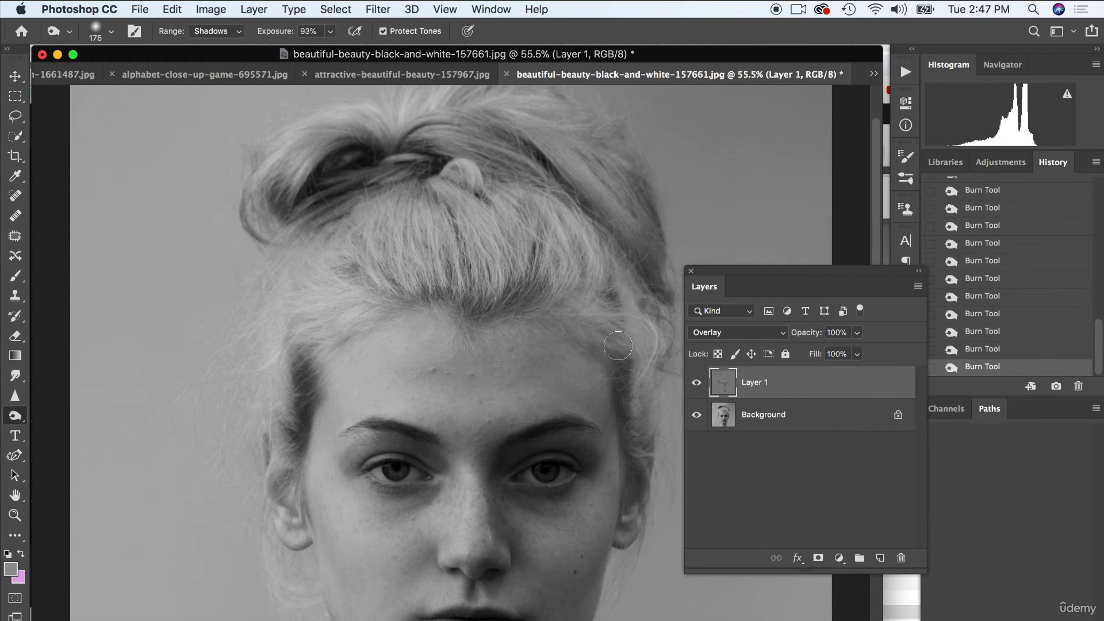
Switch to the Dodge tool and try a brightening stroke over the lit side of the forehead
scroll(682, 357, "down", 3)
left_click(15, 415)
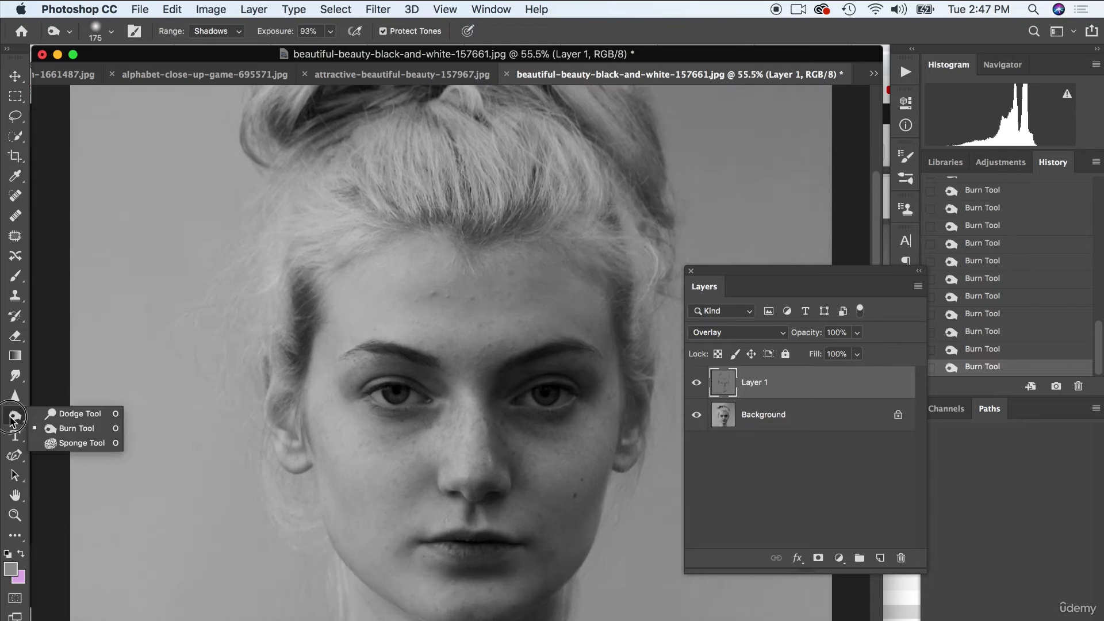
left_click(76, 413)
mouse_move(391, 332)
left_mouse_down()
mouse_move(431, 296)
mouse_move(456, 291)
mouse_move(359, 295)
left_mouse_up()
key("super+z")
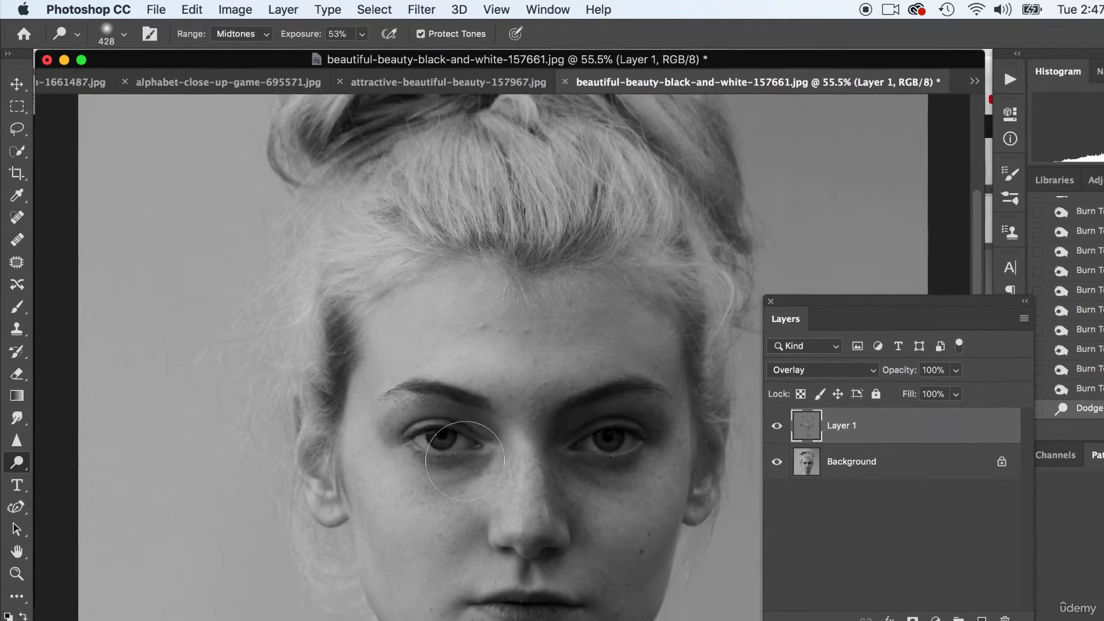
Reduce the dodge brush to 108 px and brighten the irises of both eyes
scroll(441, 426, "up", 5)
scroll(374, 491, "up", 5)
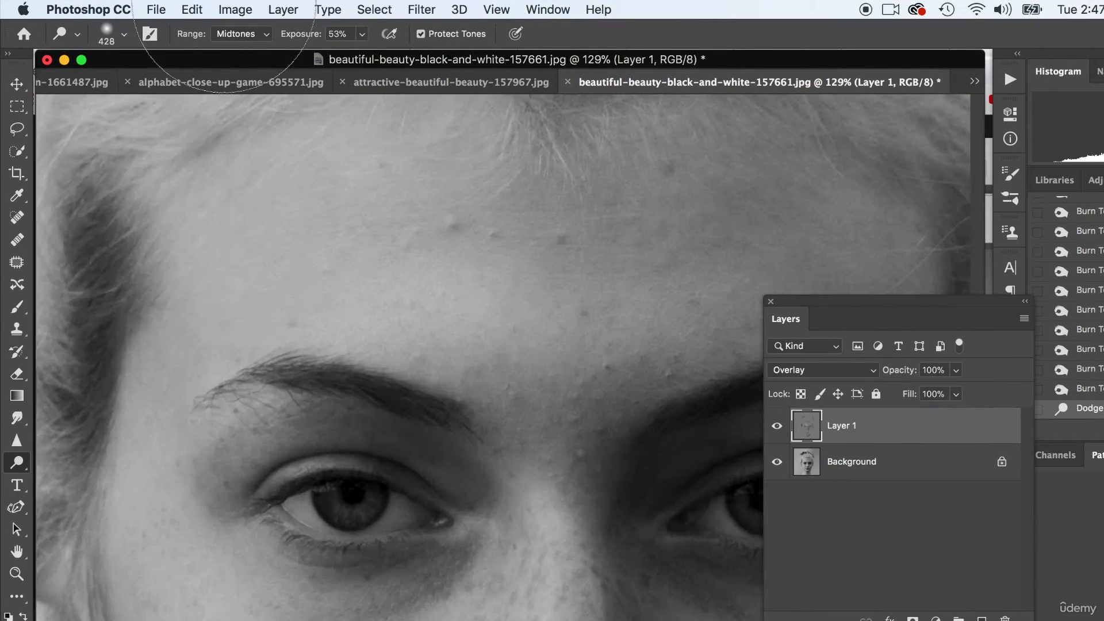
left_click(124, 35)
left_click(152, 85)
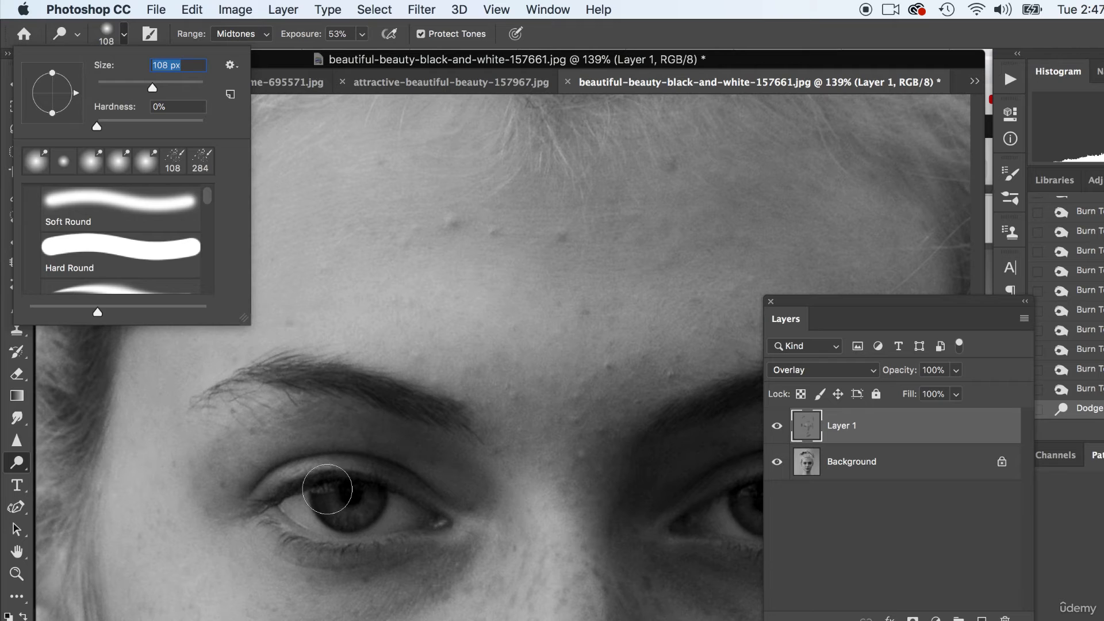
mouse_move(328, 500)
left_mouse_down()
mouse_move(352, 516)
mouse_move(357, 498)
left_mouse_up()
left_click(352, 509)
left_click(327, 500)
left_click(365, 497)
scroll(435, 484, "down", 5)
scroll(435, 484, "right", 5)
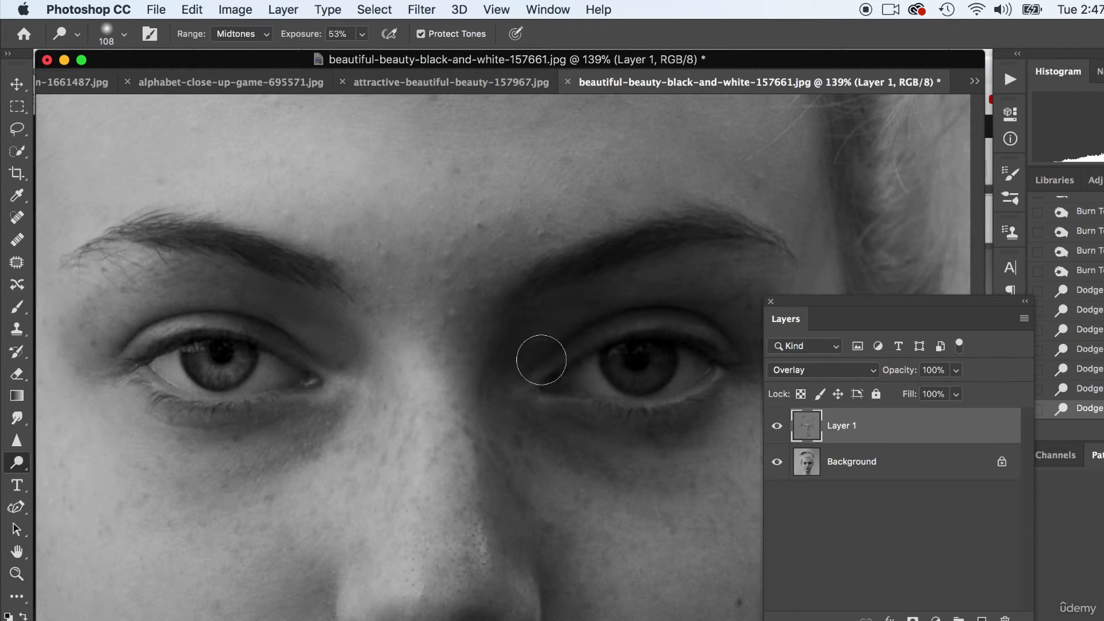
mouse_move(616, 357)
left_mouse_down()
mouse_move(639, 379)
mouse_move(646, 357)
left_mouse_up()
Set the dodge range to Highlights and brighten the irises of both eyes
left_click(241, 34)
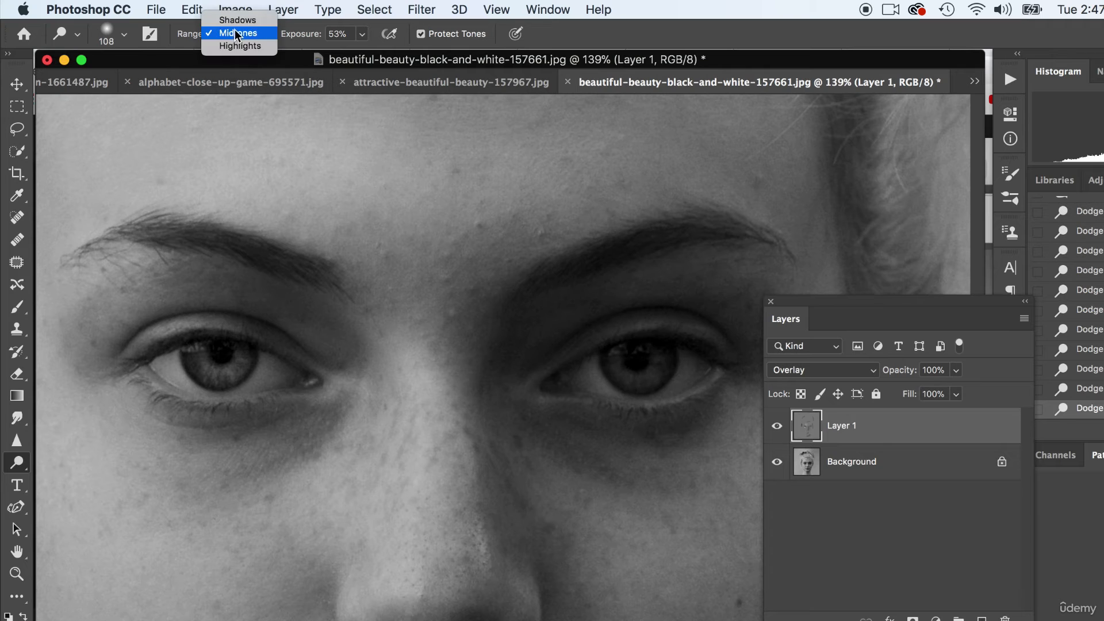
left_click(238, 20)
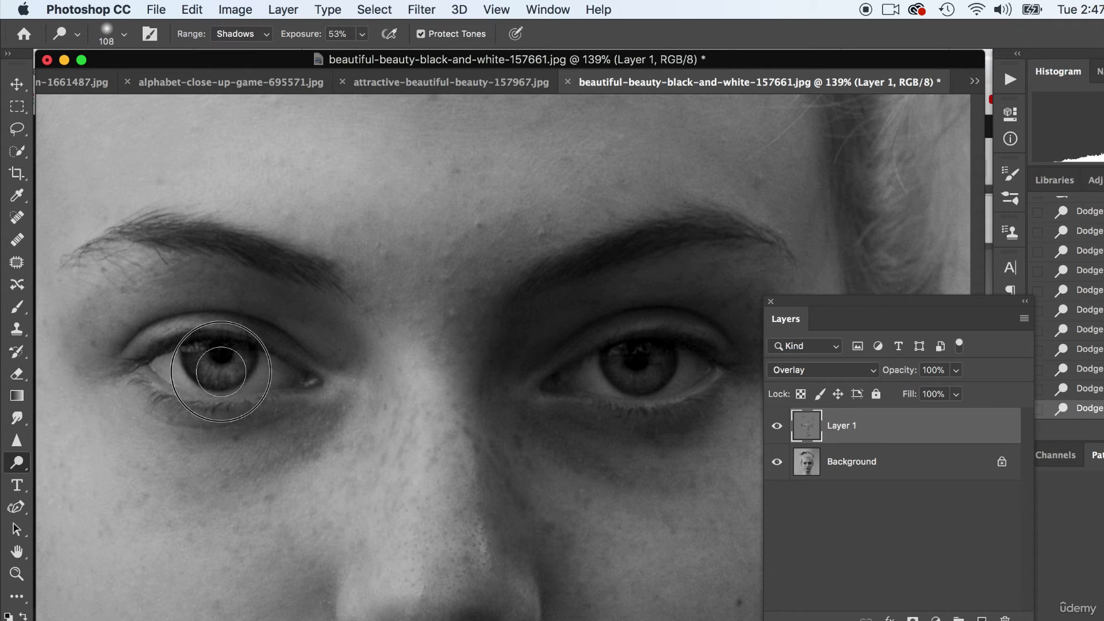
left_click(245, 36)
left_click(244, 55)
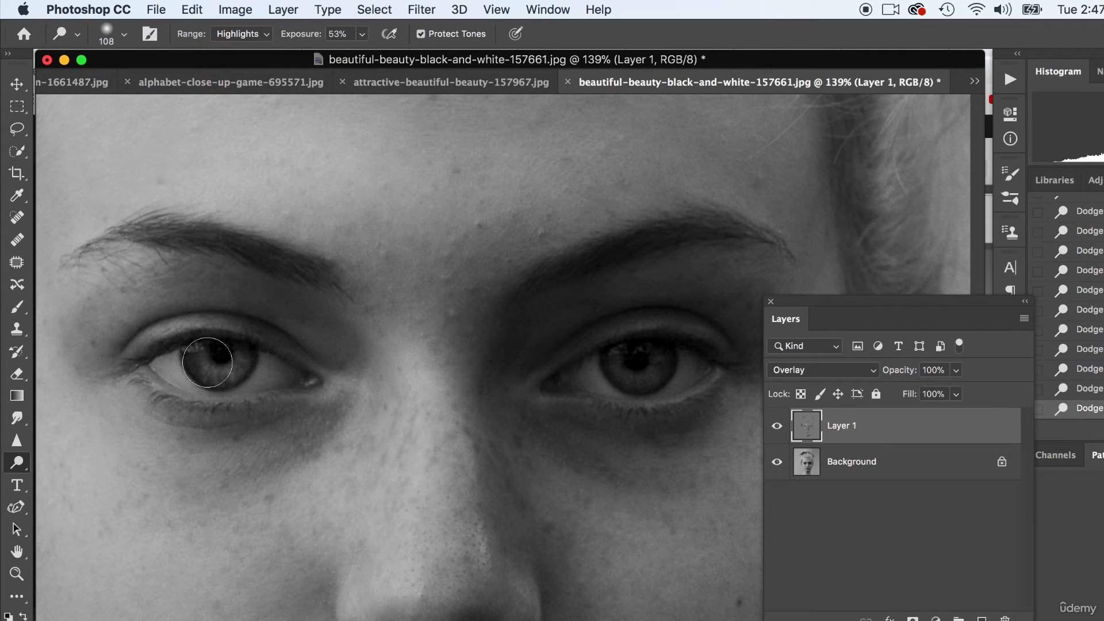
mouse_move(213, 360)
left_mouse_down()
mouse_move(266, 328)
mouse_move(285, 369)
left_mouse_up()
key("super+z")
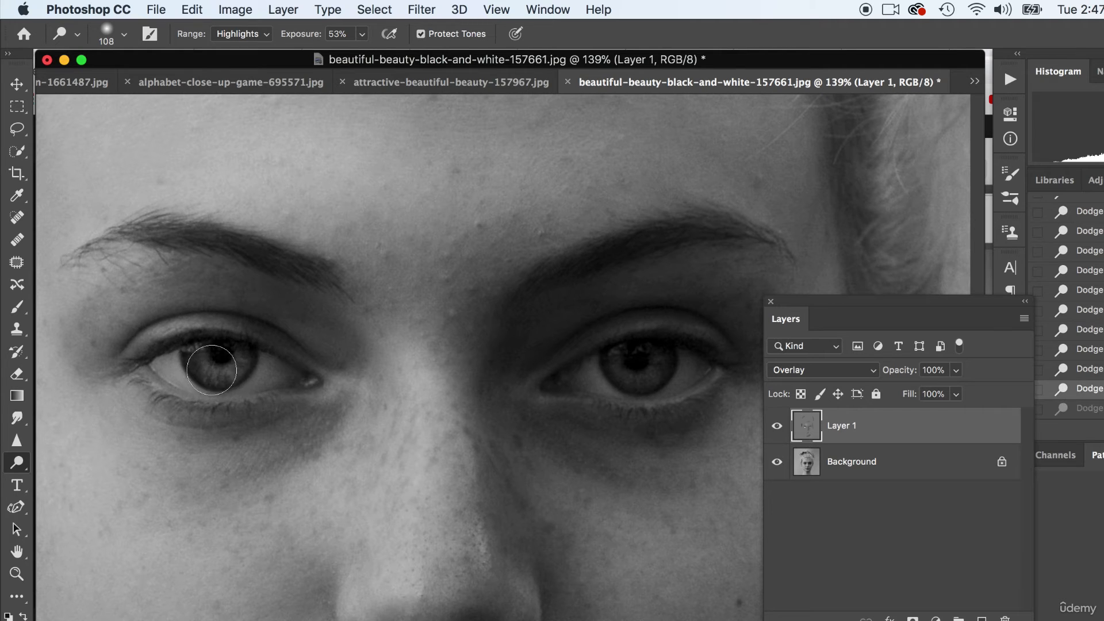
left_click_drag(196, 358, 204, 369)
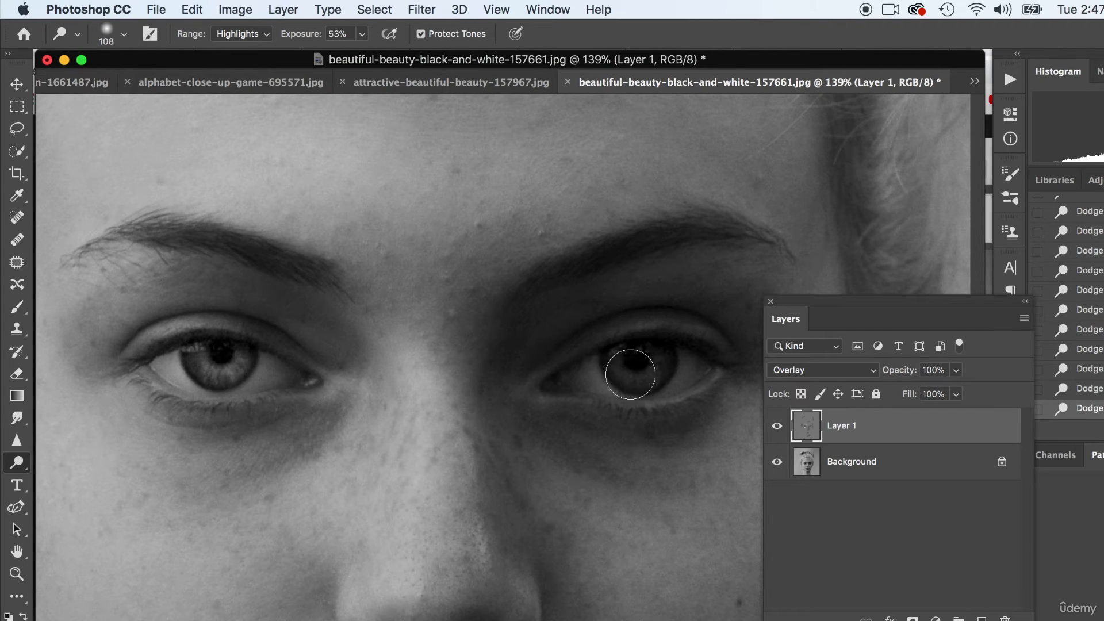
left_click_drag(611, 362, 653, 368)
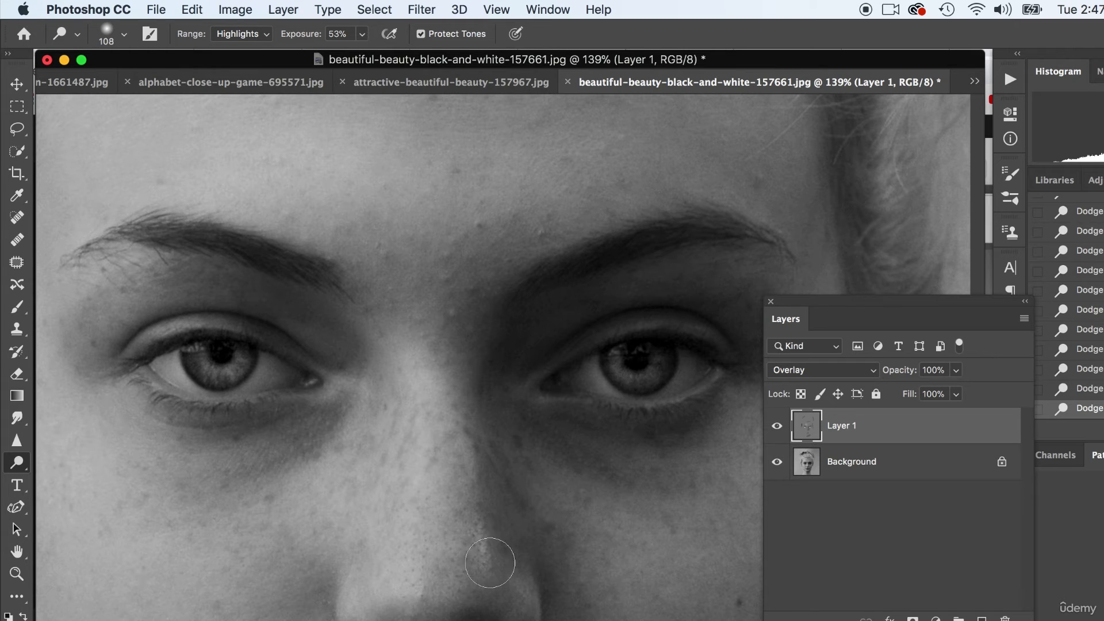
Set the dodge range to Midtones and the brush to 191 px, and brighten the bridge of the nose
left_click(245, 34)
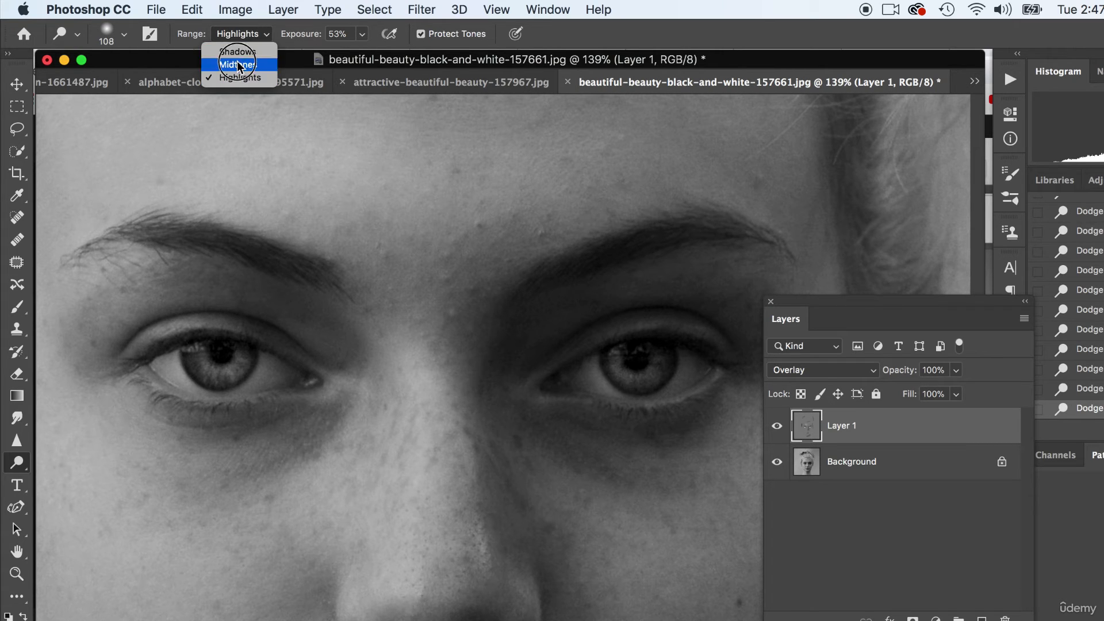
left_click(241, 61)
left_click(124, 35)
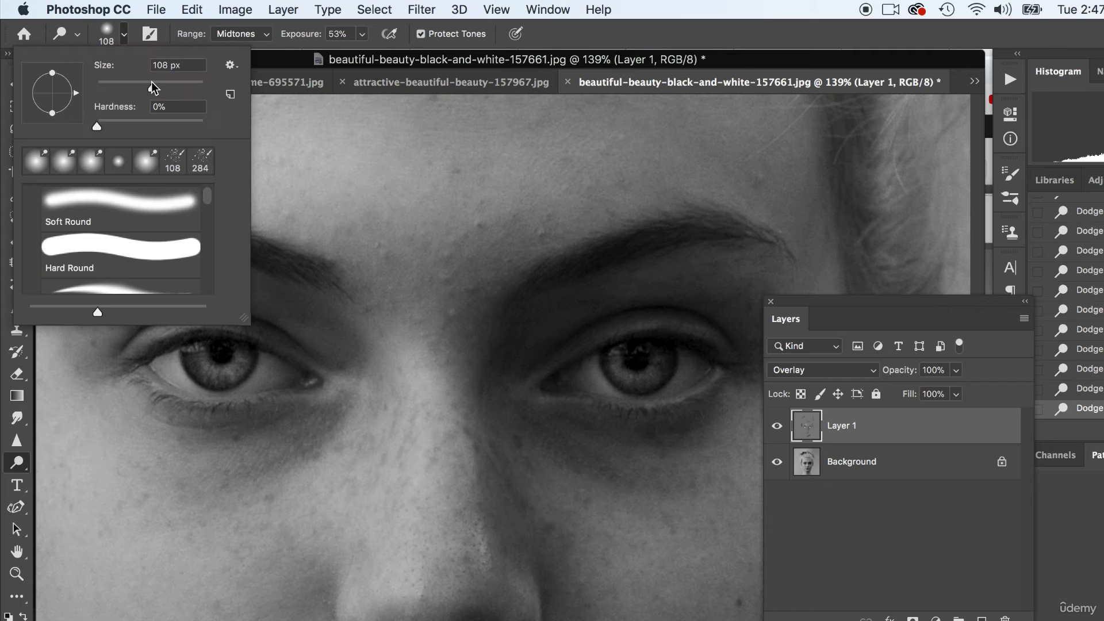
left_click(175, 87)
mouse_move(404, 340)
left_mouse_down()
mouse_move(436, 451)
mouse_move(435, 530)
left_mouse_up()
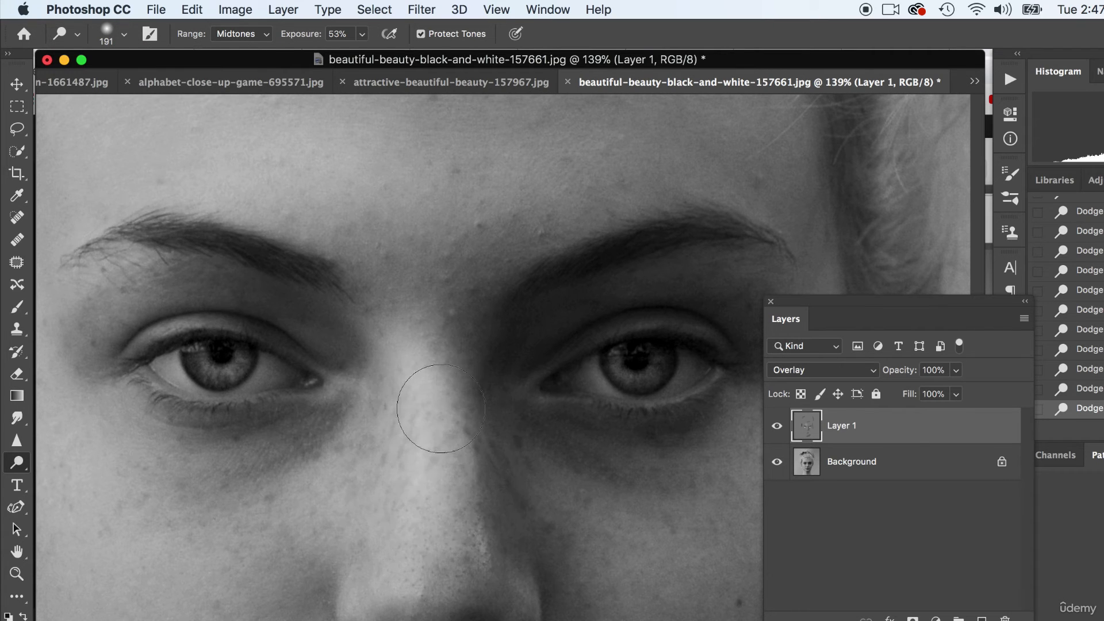
Try a dodge stroke across the upper forehead and undo it
key("super+minus")
scroll(453, 365, "down", 5)
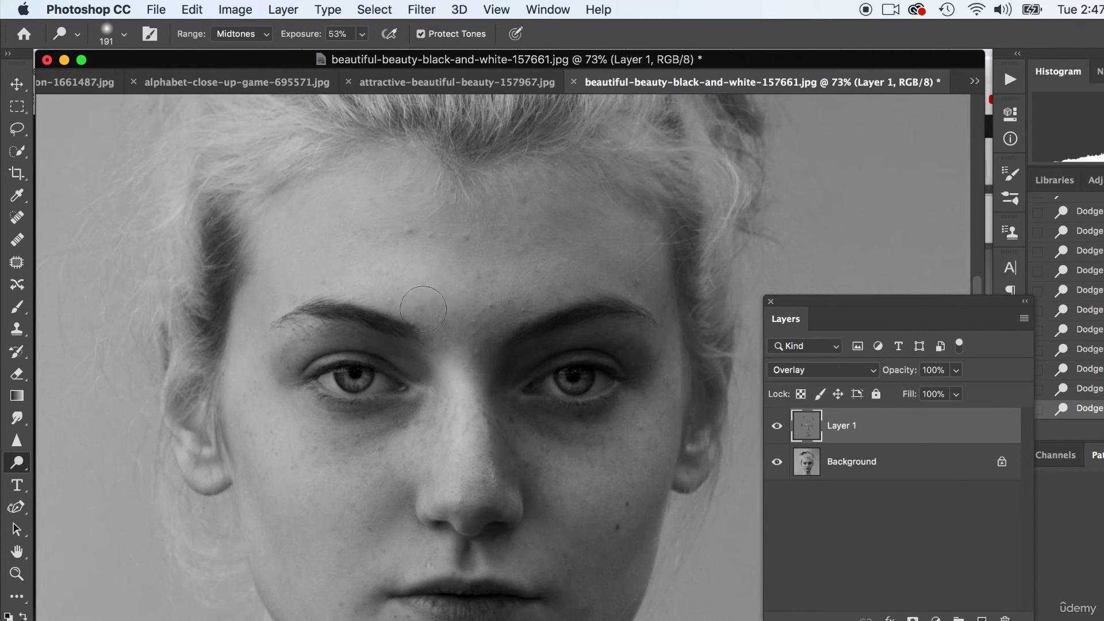
left_click_drag(310, 193, 459, 222)
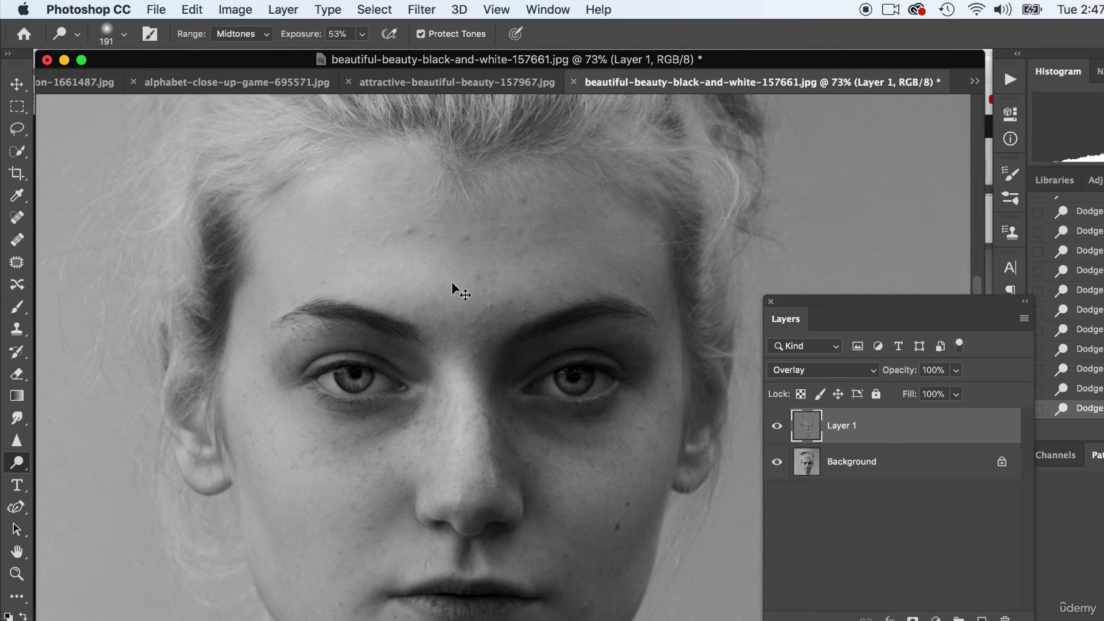
key("super+z")
scroll(564, 354, "down", 4)
scroll(441, 339, "up", 3)
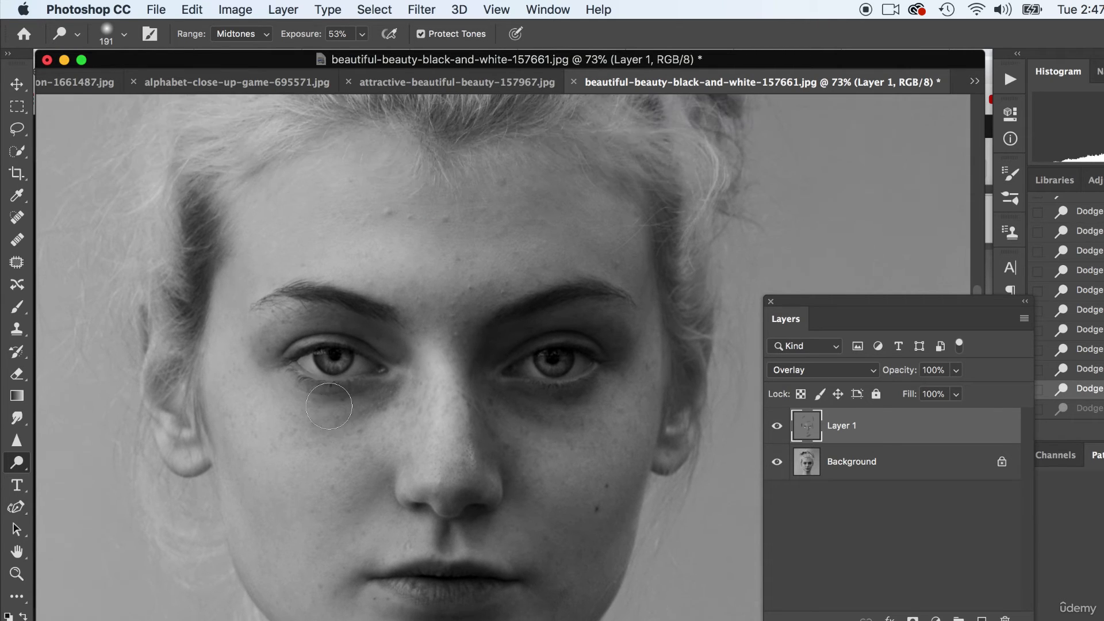
With a 79 px soft Eraser, erase the dodge and burn layer over both eyes
scroll(248, 355, "up", 3)
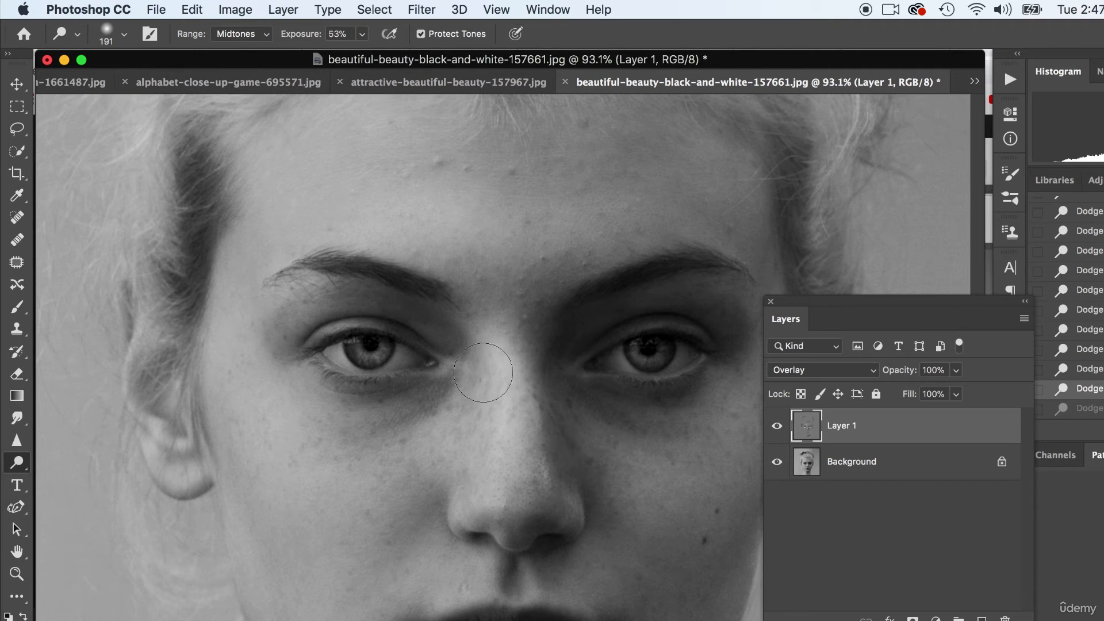
scroll(397, 365, "up", 3)
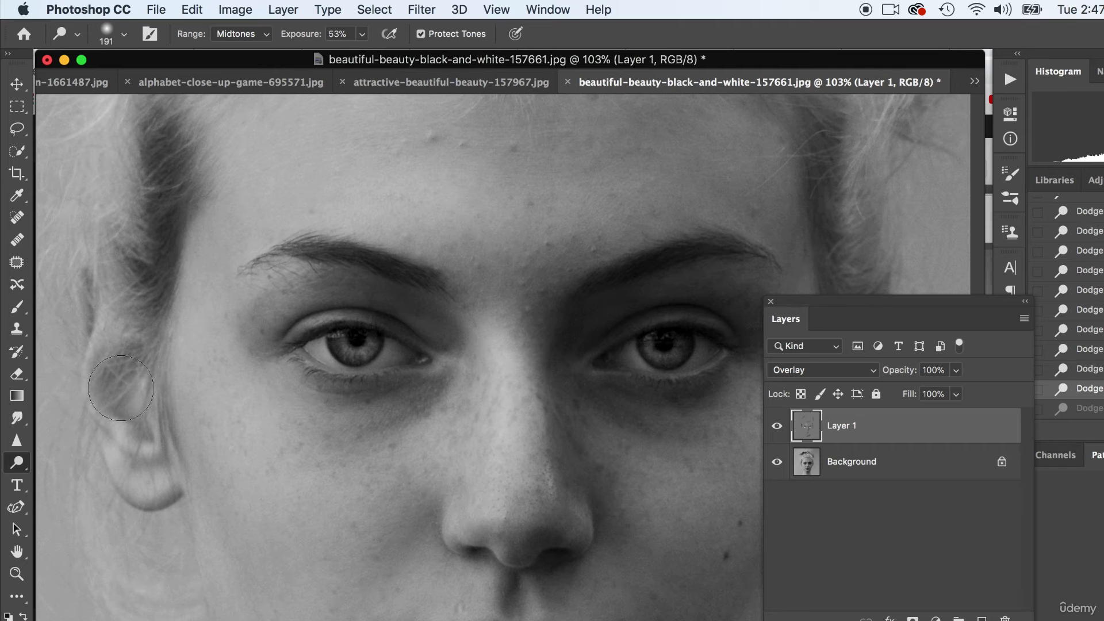
left_click(17, 373)
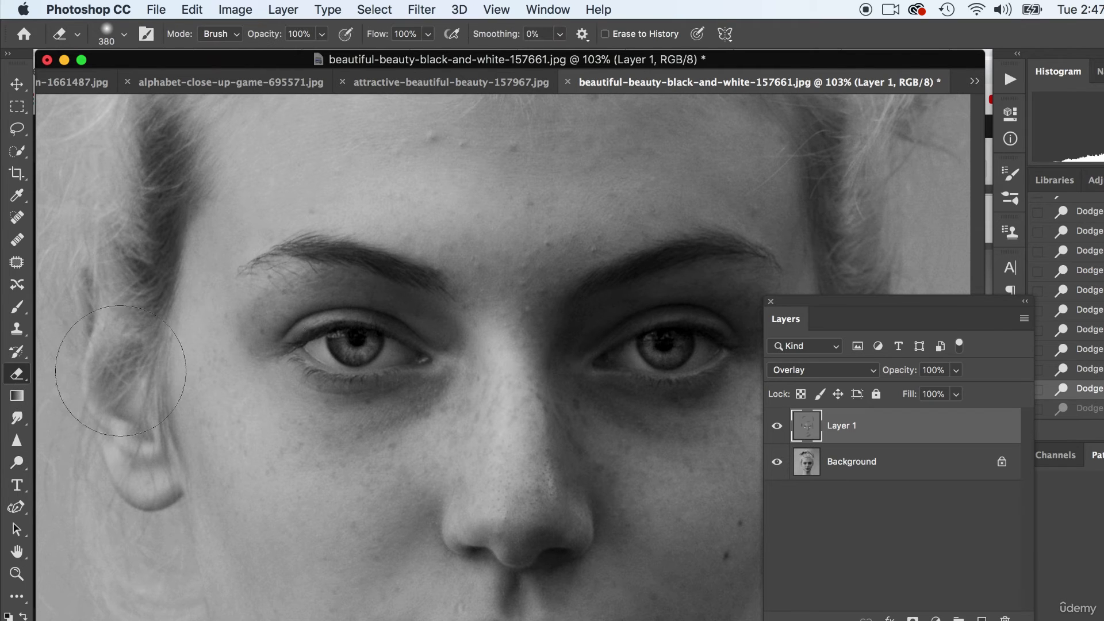
left_click(124, 35)
left_click_drag(145, 88, 138, 87)
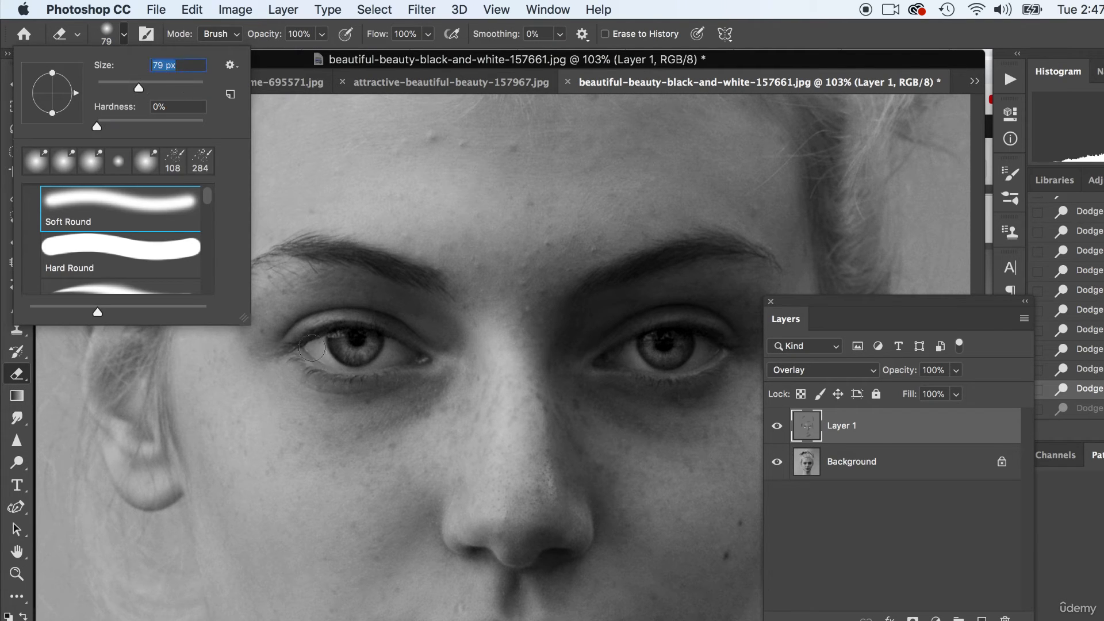
mouse_move(312, 348)
left_mouse_down()
mouse_move(370, 363)
mouse_move(415, 351)
left_mouse_up()
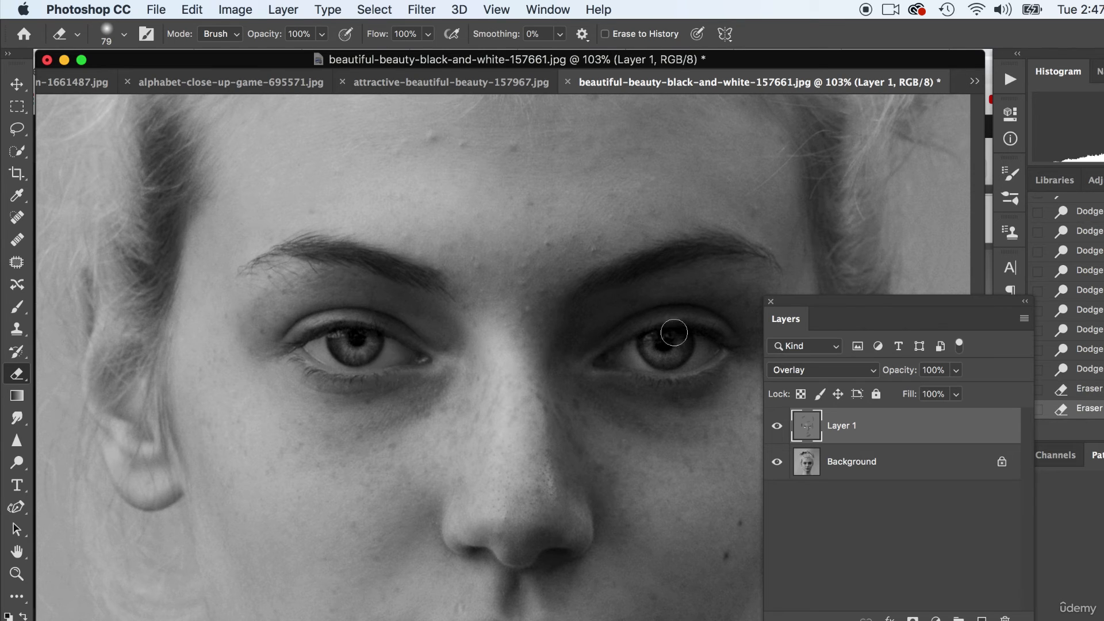
mouse_move(674, 333)
left_mouse_down()
mouse_move(632, 348)
mouse_move(644, 363)
mouse_move(687, 371)
left_mouse_up()
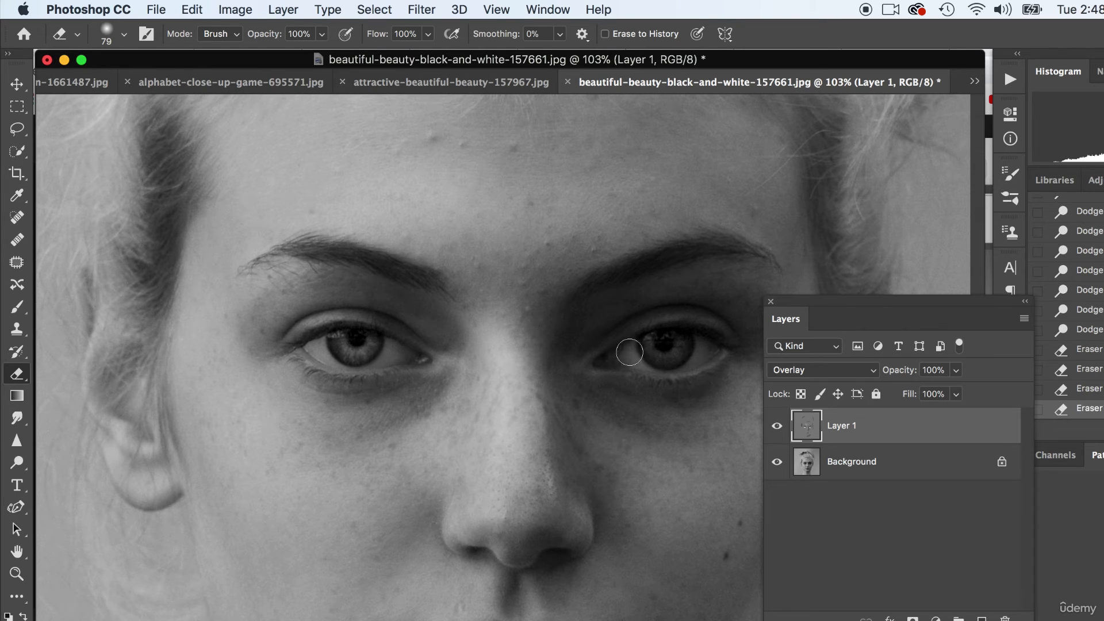
left_click_drag(423, 356, 392, 357)
Switch back to the Dodge tool and brighten the lips
scroll(558, 371, "down", 2)
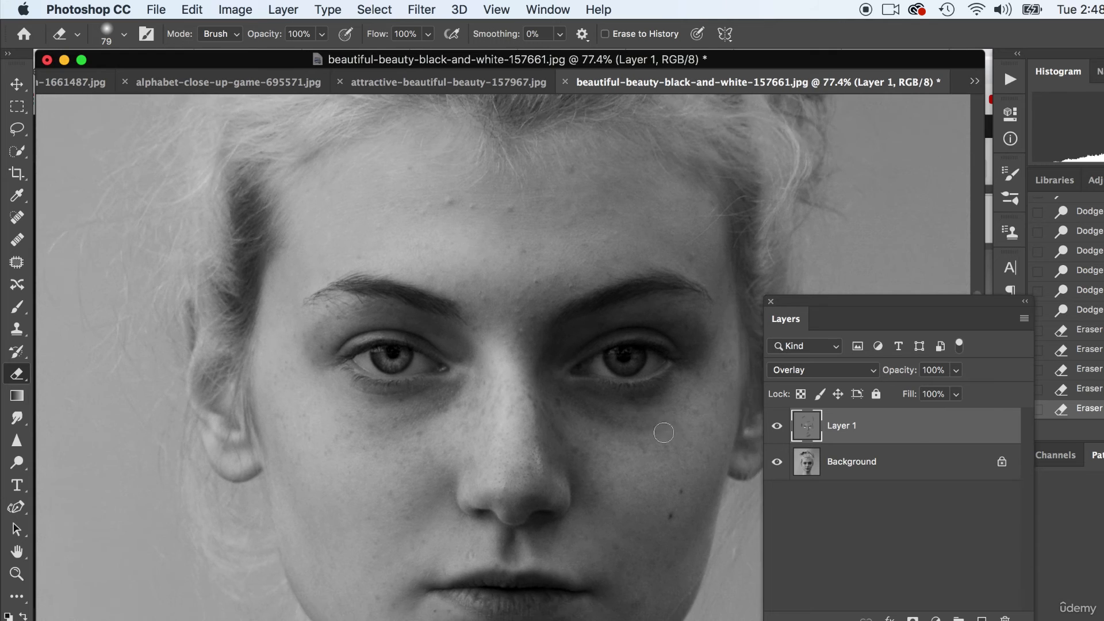
scroll(586, 439, "down", 1)
scroll(586, 439, "down", 3)
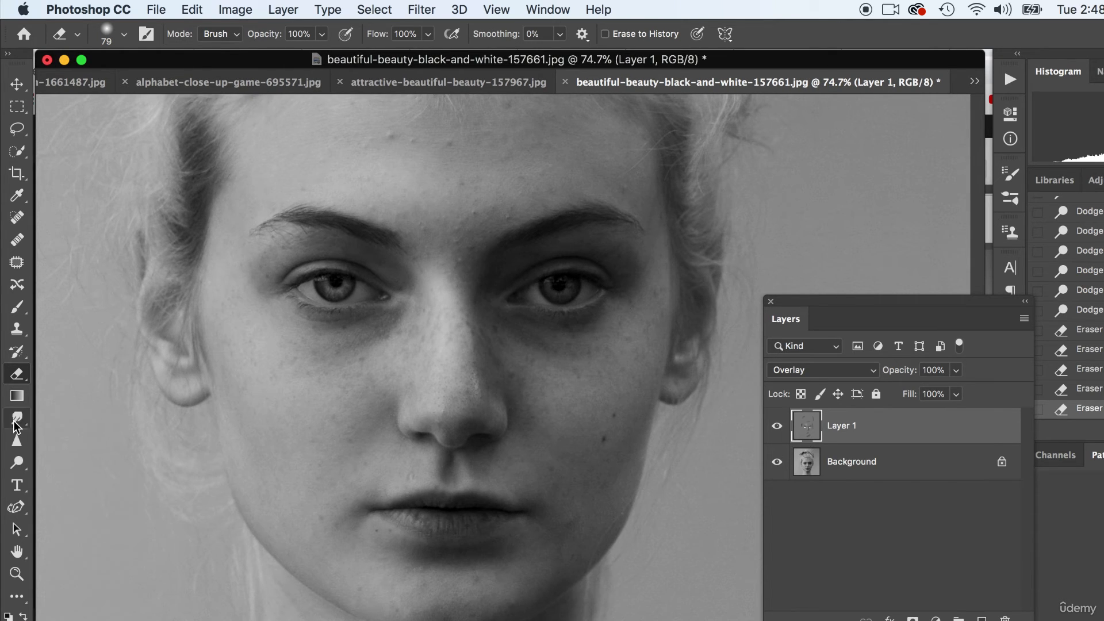
left_click_drag(17, 463, 63, 462)
mouse_move(410, 517)
left_mouse_down()
mouse_move(476, 509)
mouse_move(423, 508)
mouse_move(460, 512)
left_mouse_up()
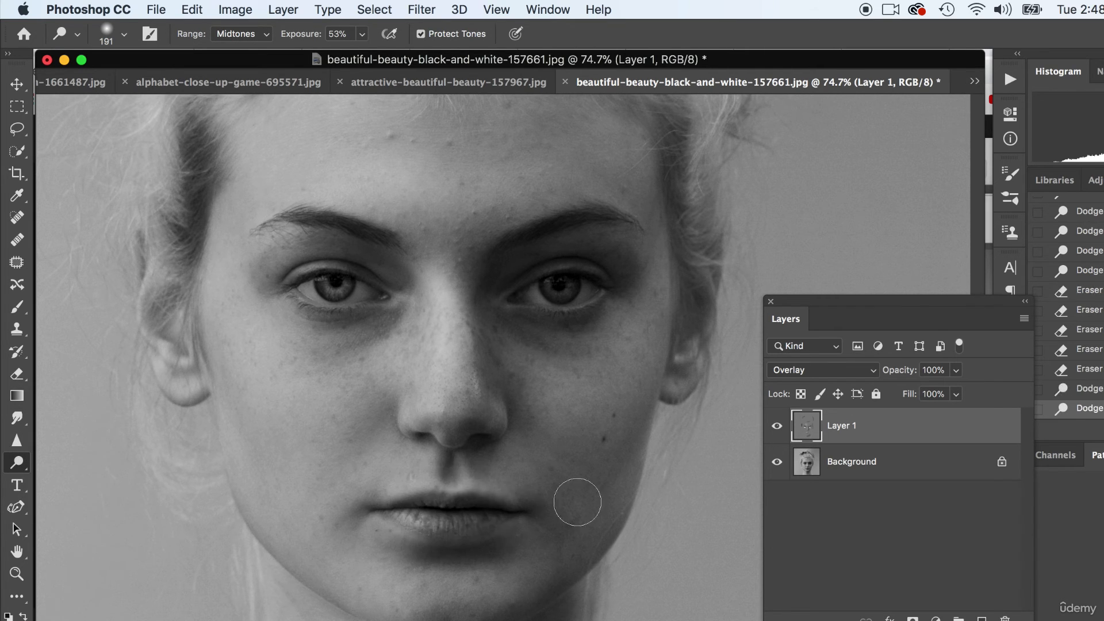
Lower the opacity of Layer 1 to 84%
scroll(564, 358, "down", 5)
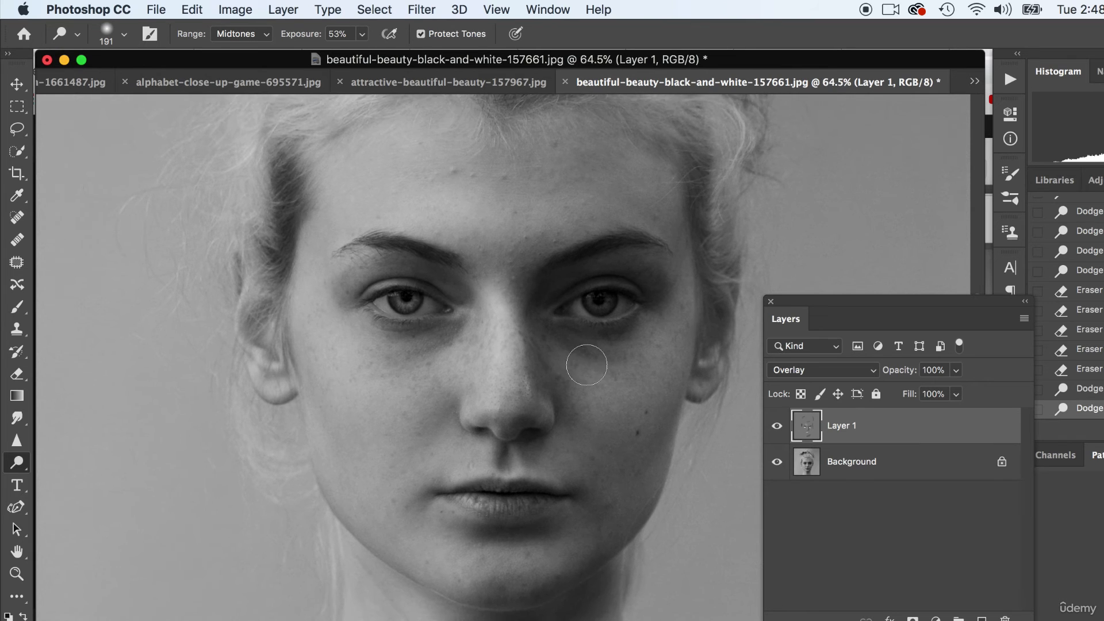
scroll(587, 364, "up", 2)
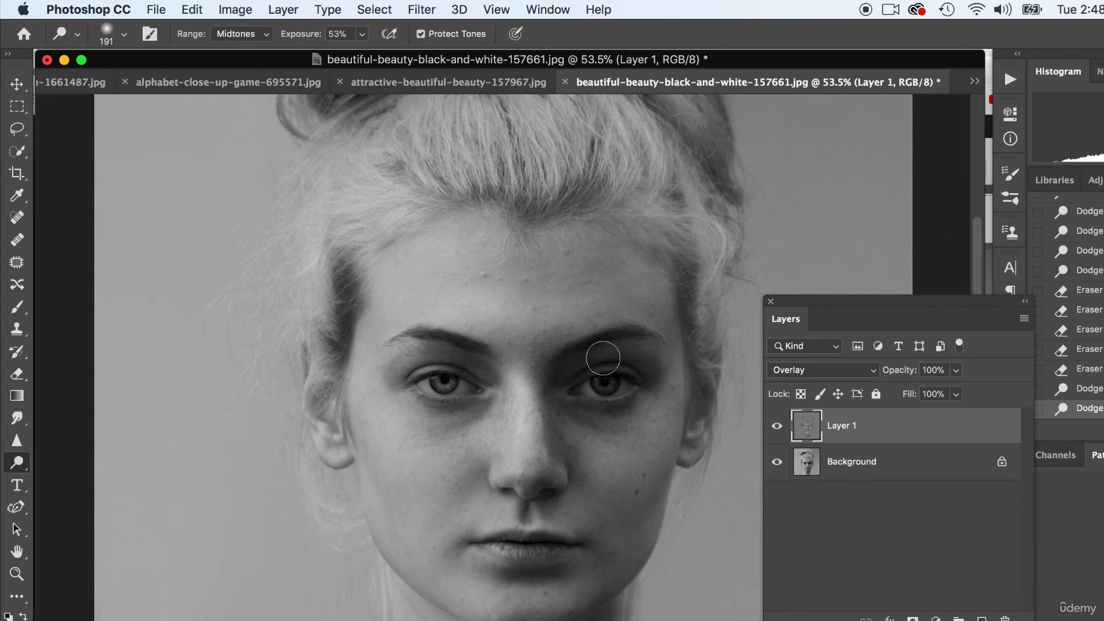
scroll(590, 380, "down", 2)
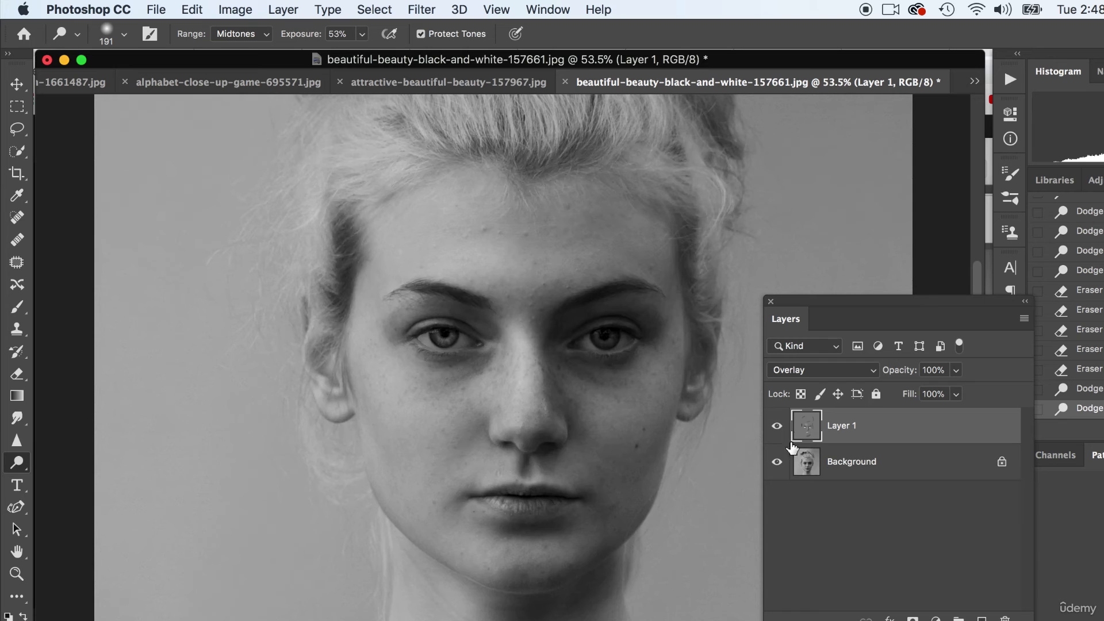
left_click(957, 371)
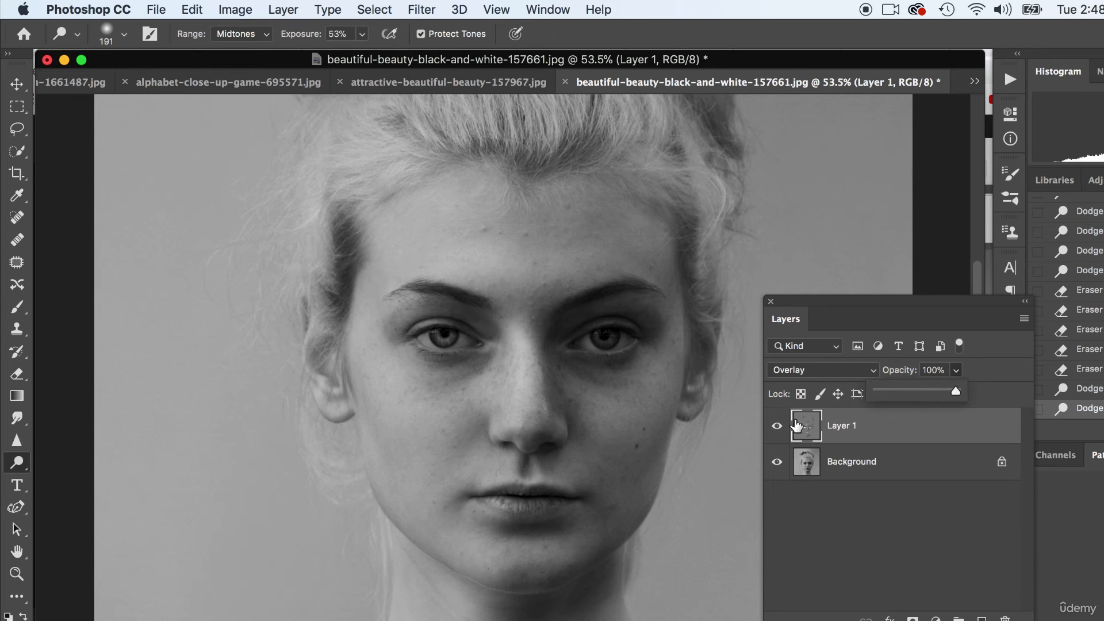
left_click(945, 394)
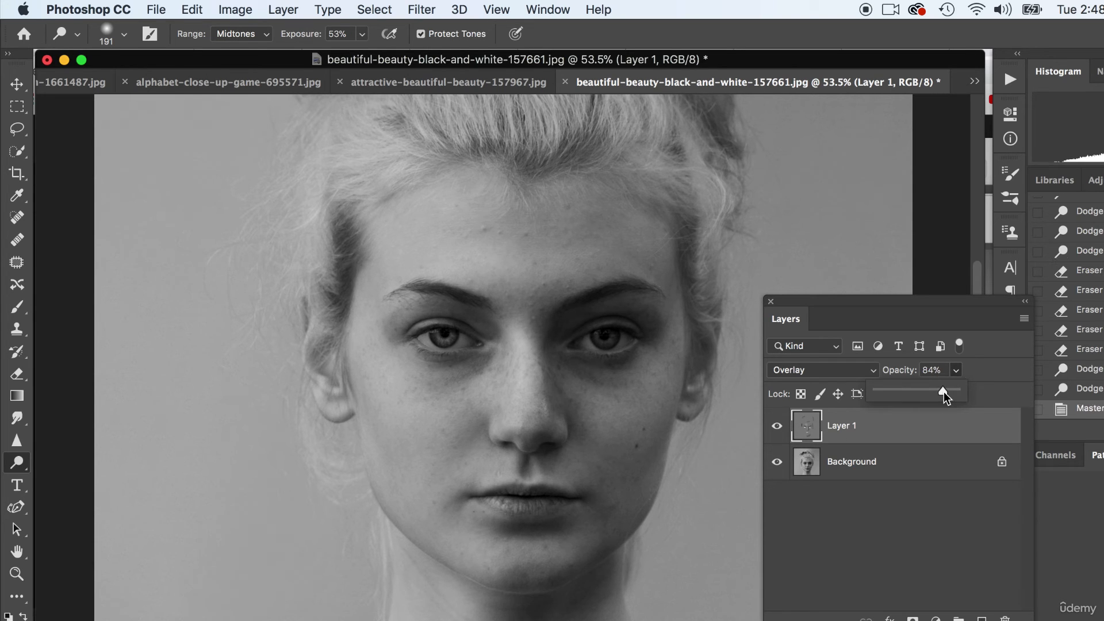
left_click(898, 422)
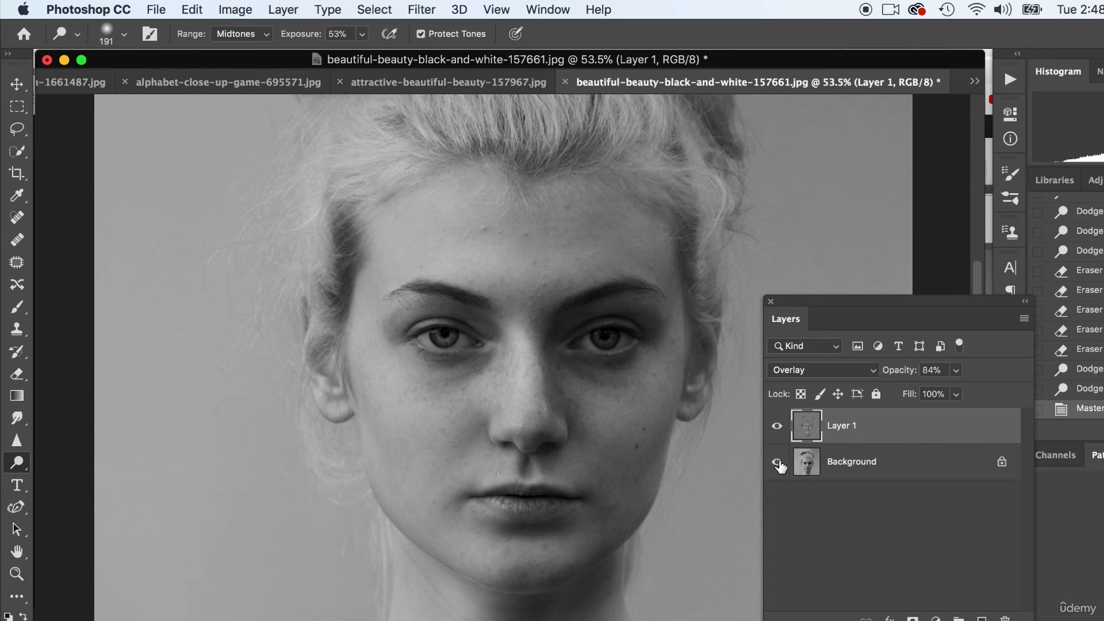
Hide the Background to inspect the dodge and burn strokes alone, and restore the visibility of both layers
left_click(778, 462)
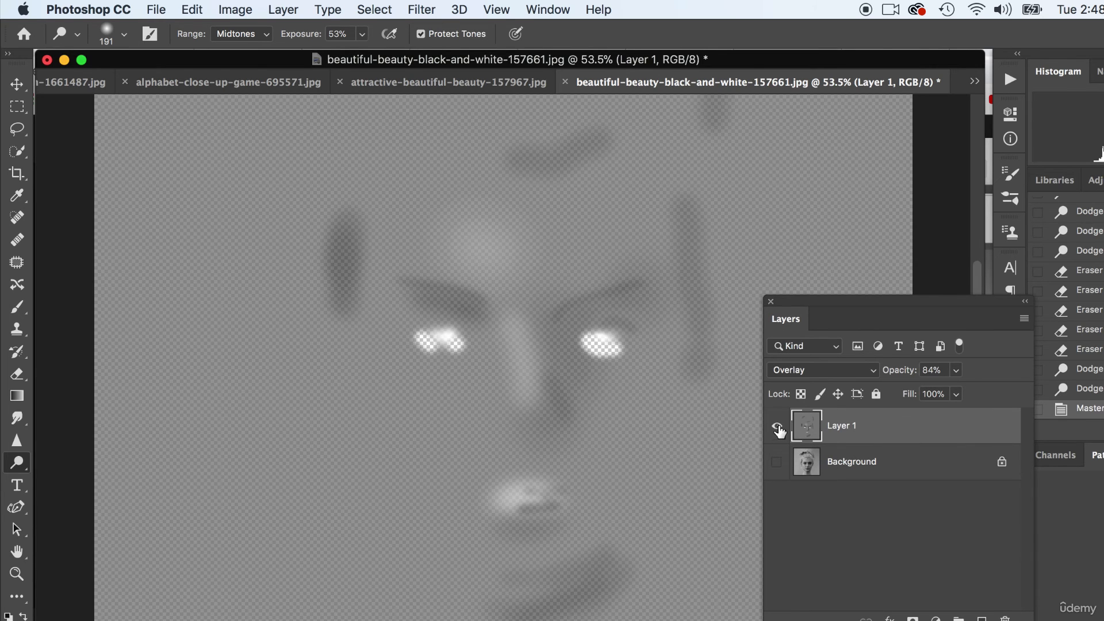
left_click(778, 427)
left_click(777, 463)
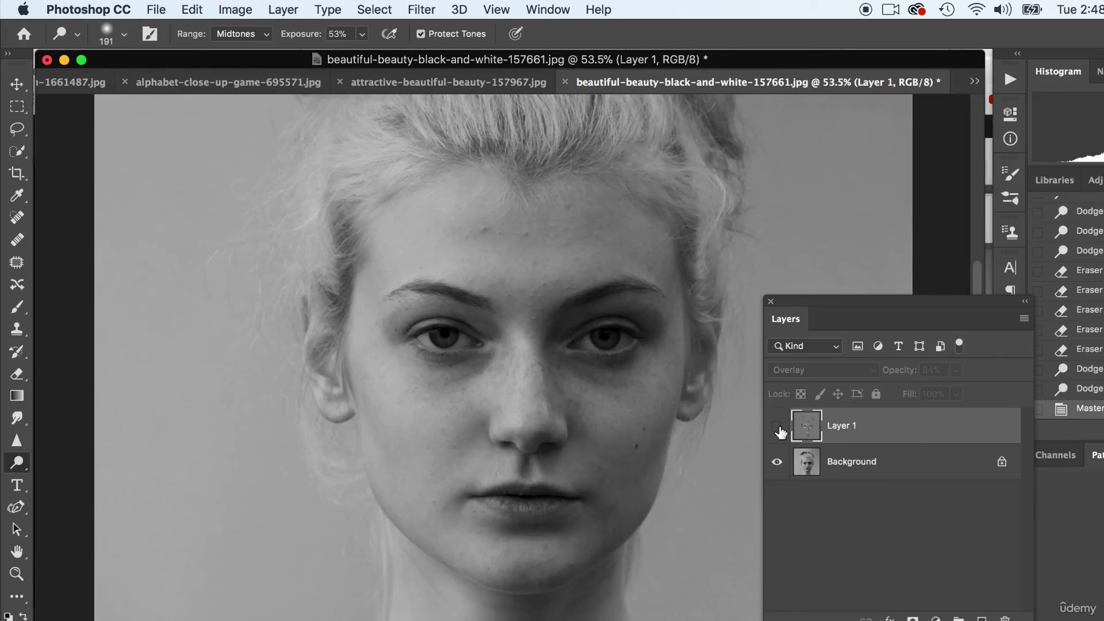
left_click(777, 426)
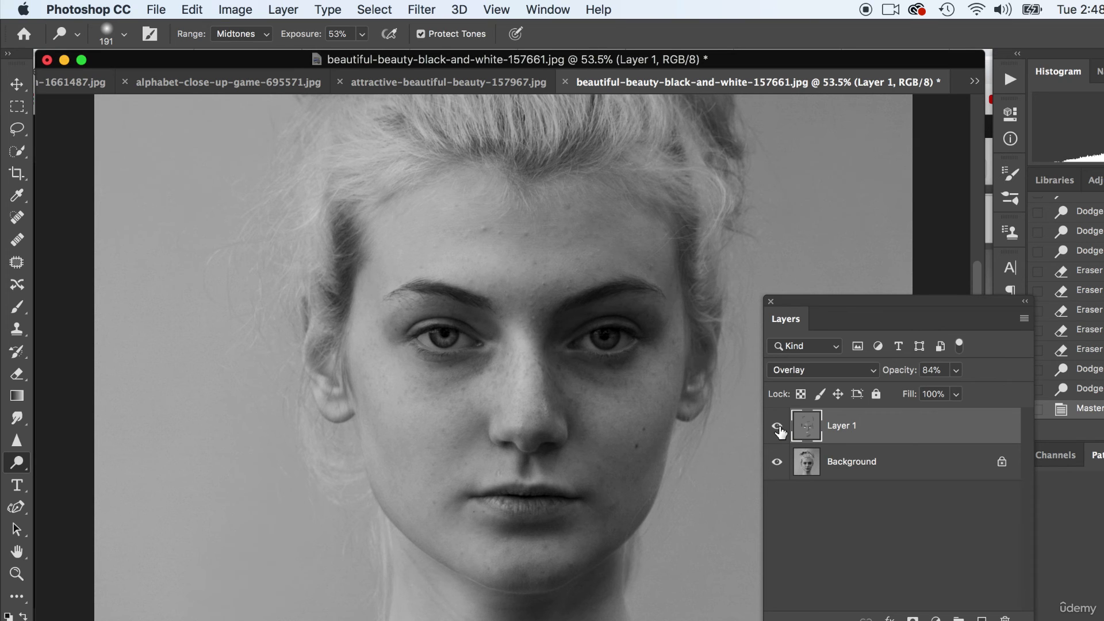
Toggle the visibility of Layer 1 several times to compare the portrait before and after dodging and burning
left_click(778, 428)
left_click(778, 428)
left_click(778, 428)
left_click(778, 427)
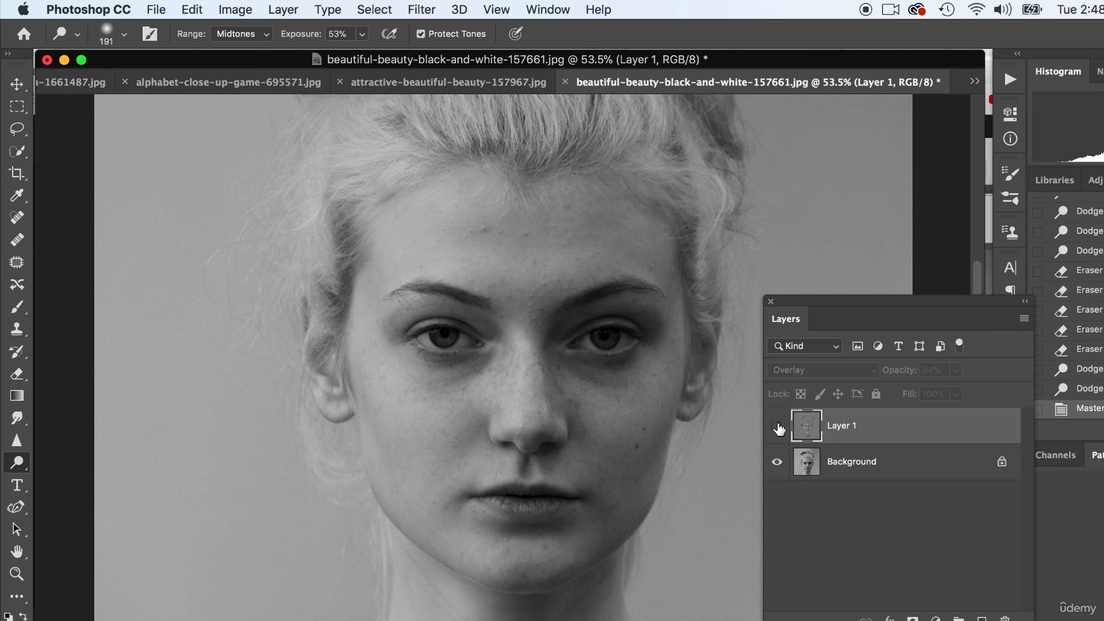
left_click(778, 427)
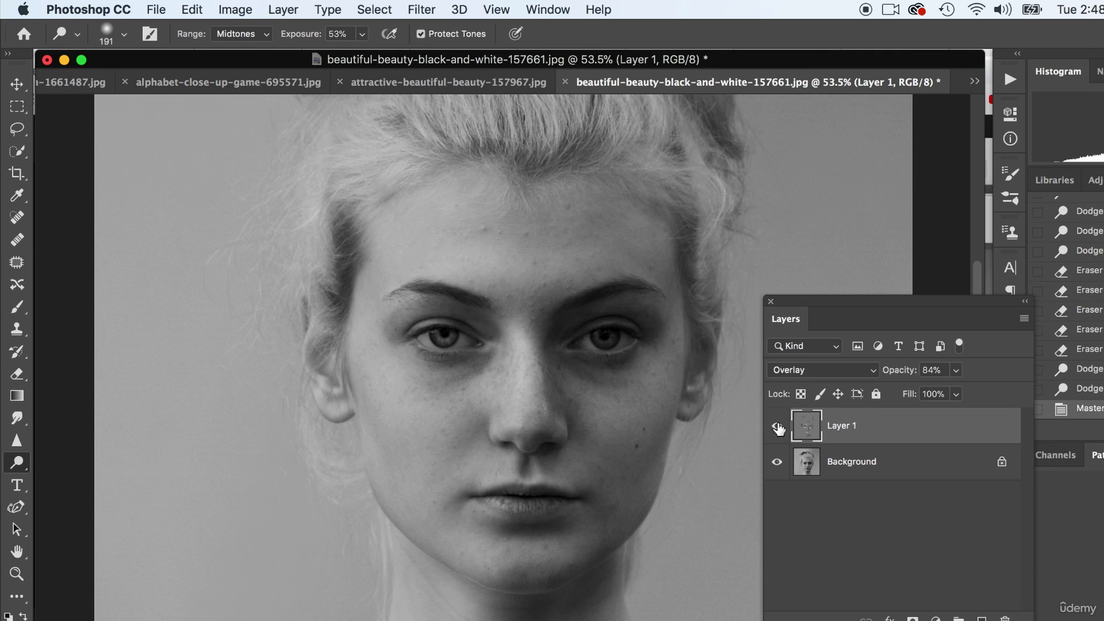
Reduce the opacity of Layer 1 to 50%
left_click(954, 371)
left_click(930, 390)
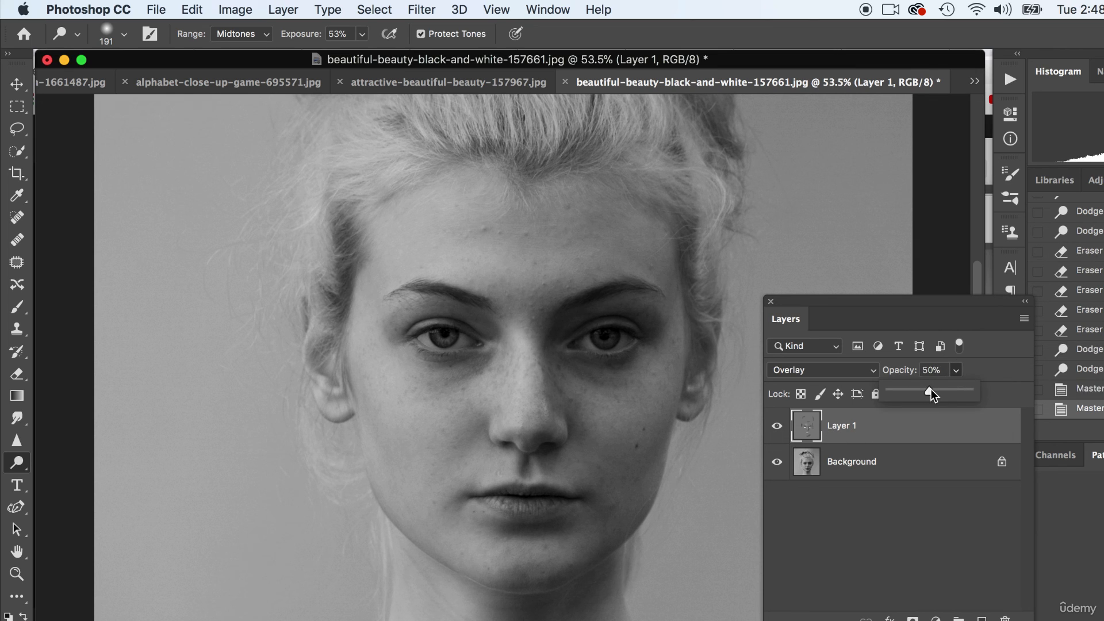
left_click(914, 431)
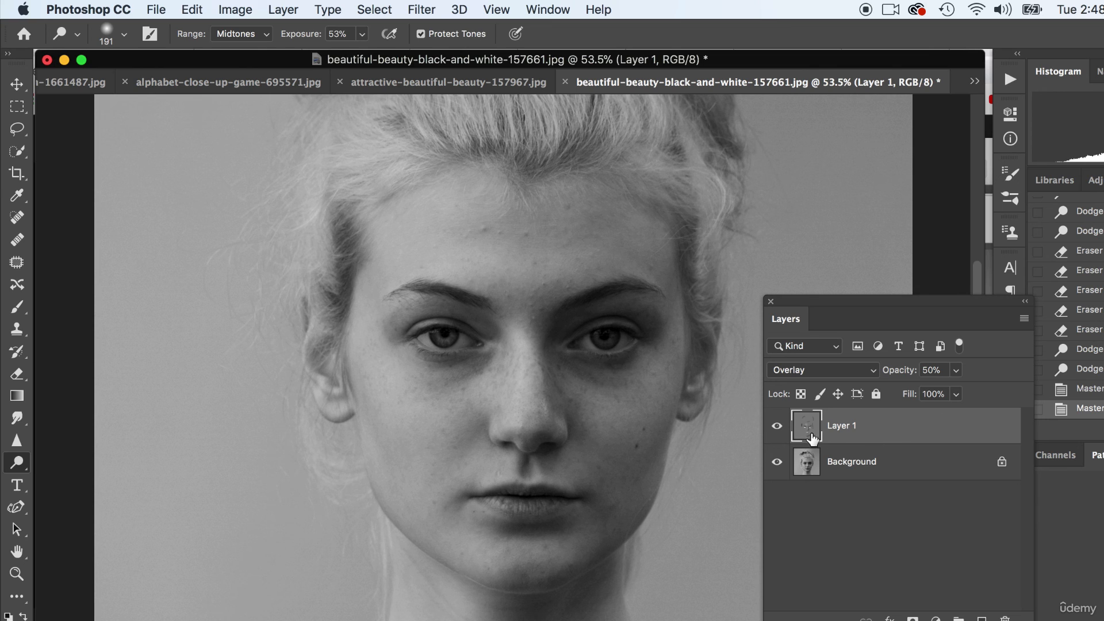
Hide Layer 1 and add a new empty layer above it
left_click(777, 427)
left_click(981, 619)
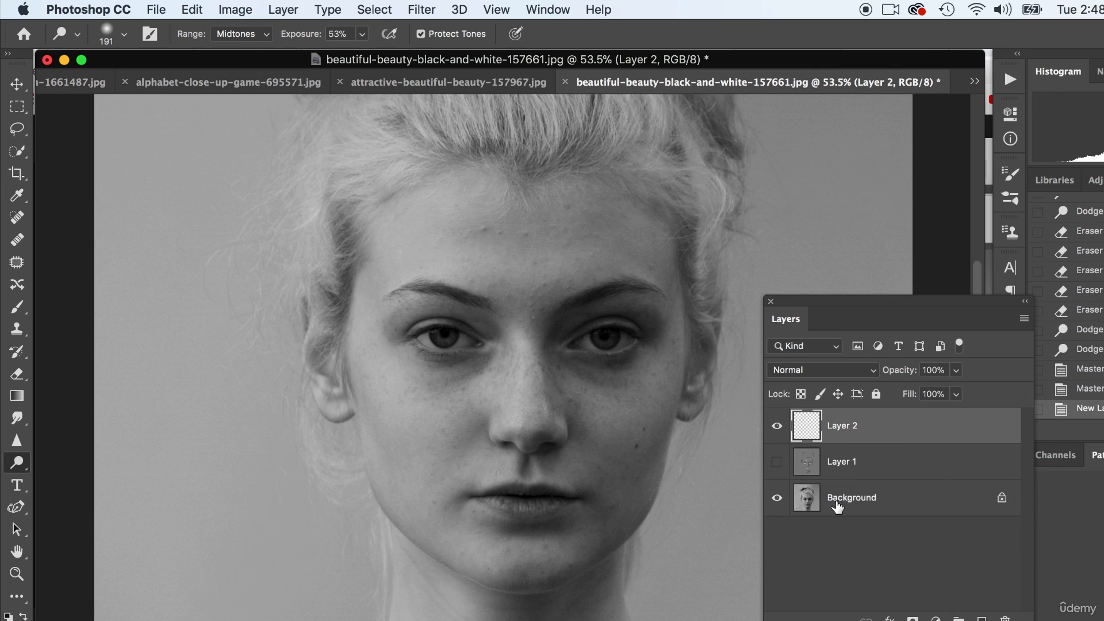